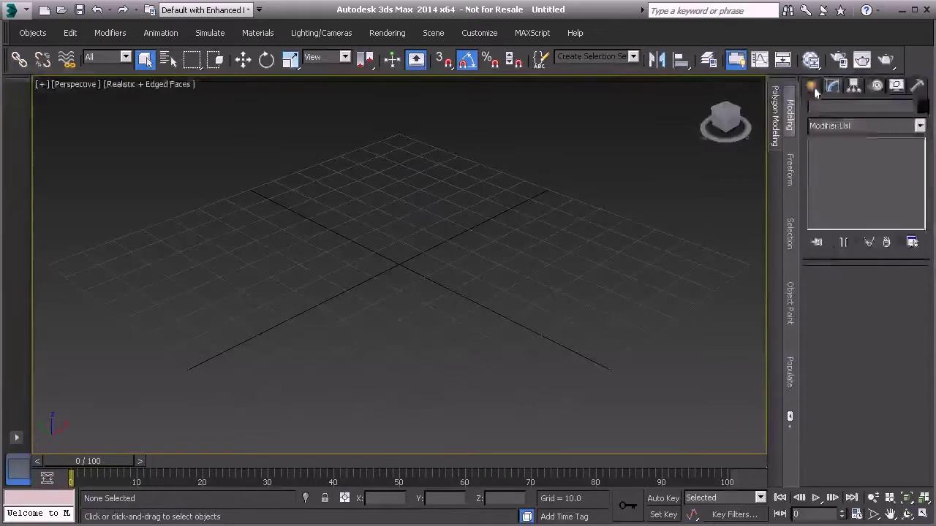
Create a cylinder at the centre of the grid with a radius of about 20.4 and a height of about 13.
click(811, 85)
click(826, 129)
click(827, 143)
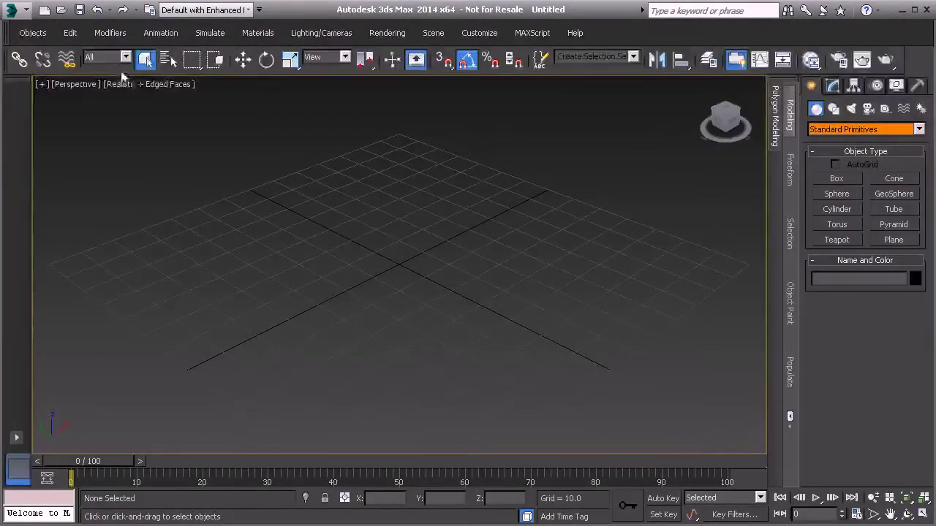
click(21, 33)
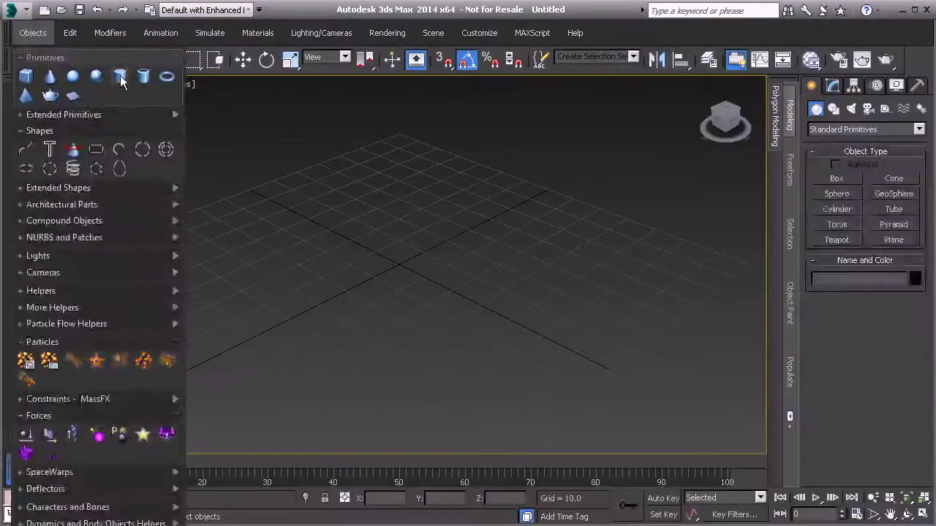
click(119, 77)
drag(401, 263, 399, 228)
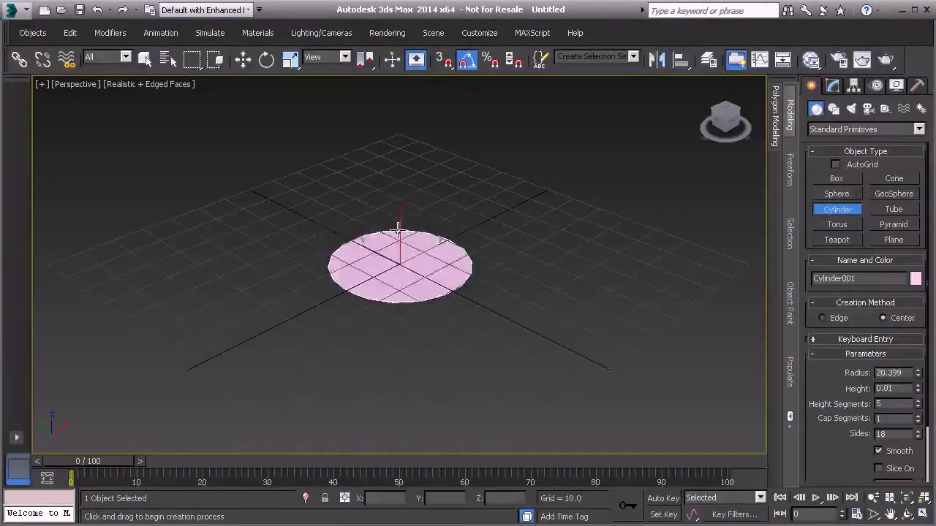
click(399, 189)
Set the cylinder's radius to 20 and its height to 15.
double_click(893, 373)
text(20)
key(Return)
key(Tab)
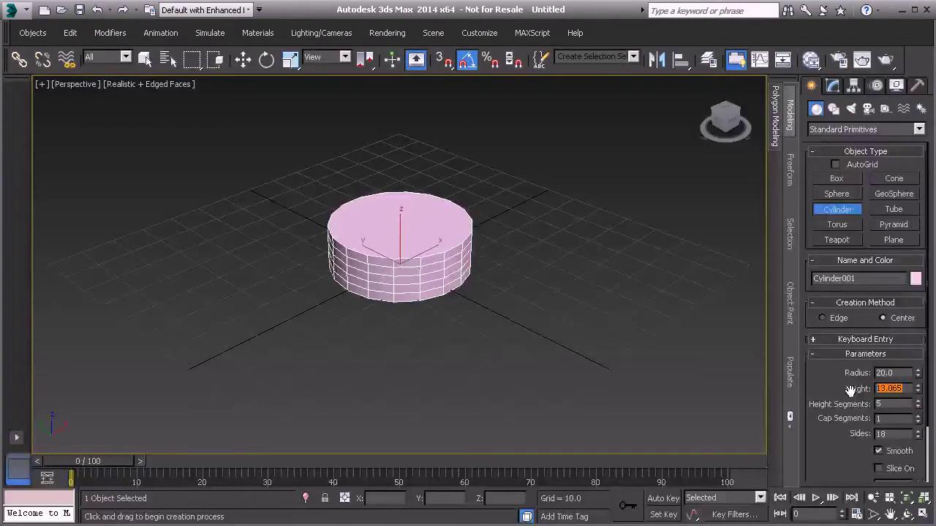
text(10)
key(BackSpace)
text(15)
key(Return)
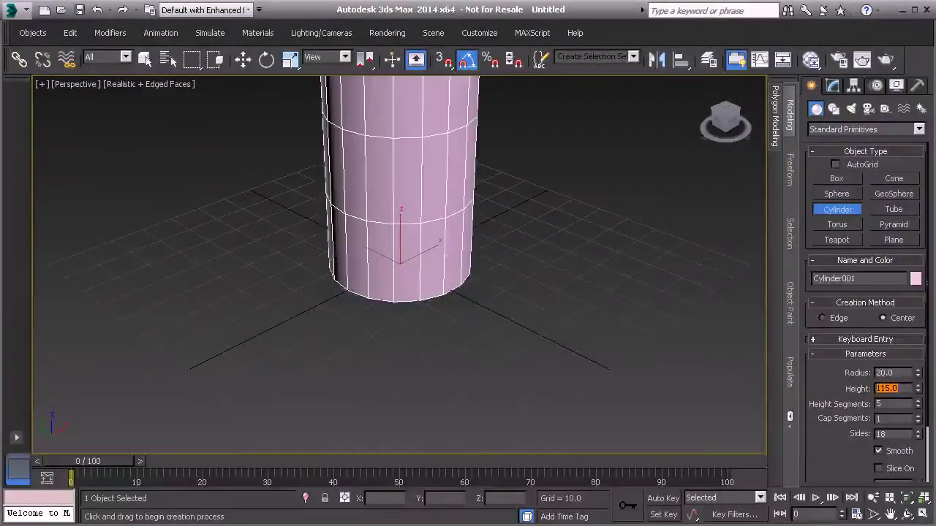
text(15)
key(Return)
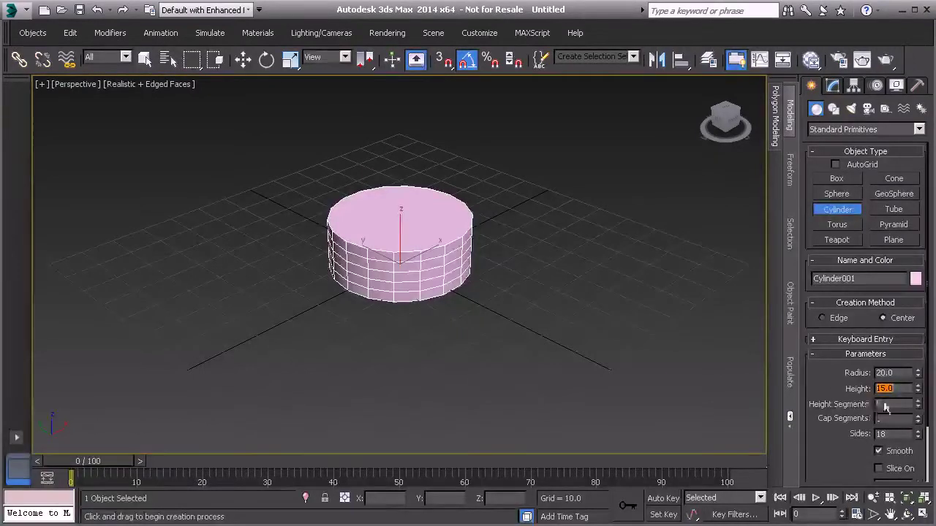
Reduce the cylinder's height segments to 1 and minimize the 05_Review.png reference image.
click(917, 407)
click(918, 407)
click(917, 407)
click(918, 407)
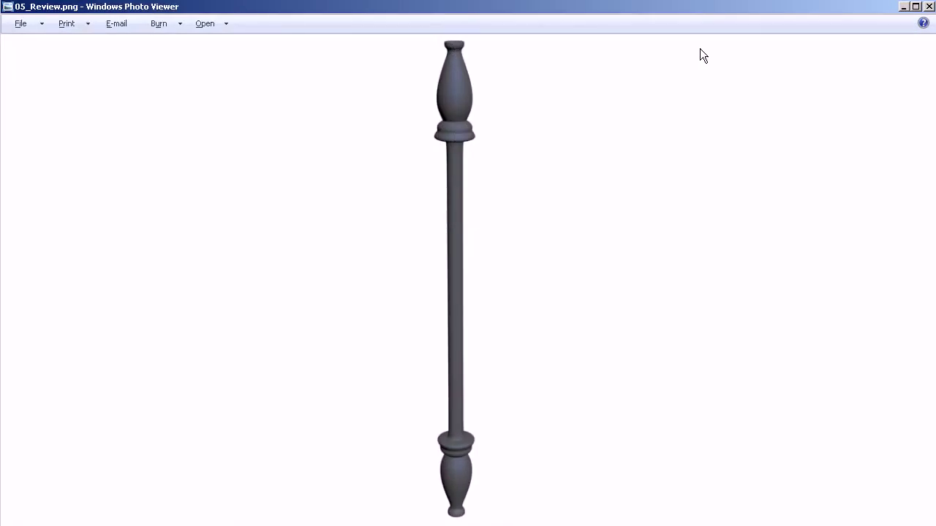
click(904, 7)
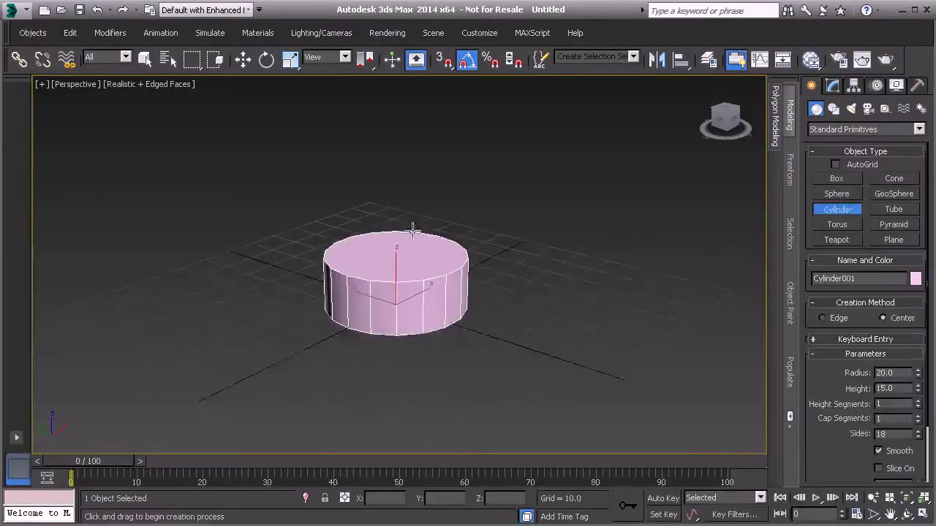
Clone the cylinder as one independent copy raised about 73 units above the original along Z.
click(242, 60)
middle_drag(384, 218, 398, 280)
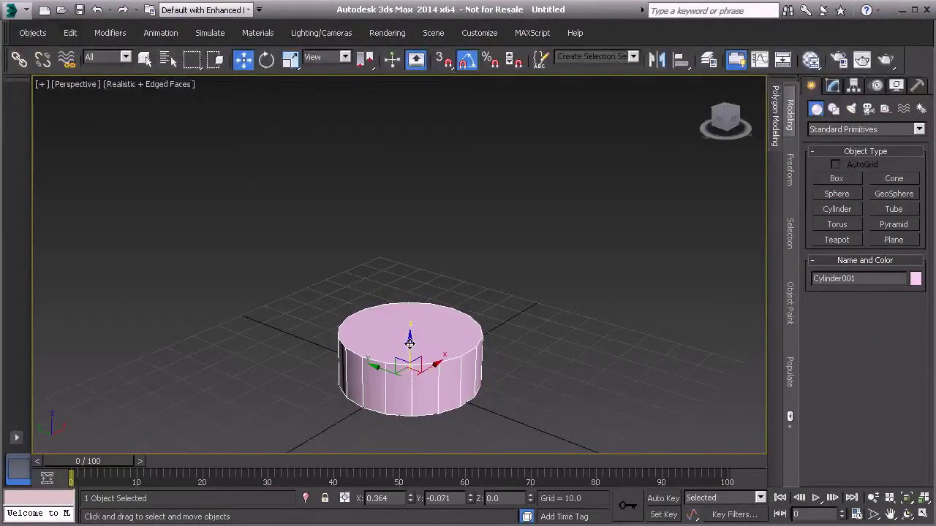
shift+drag(409, 342, 417, 87)
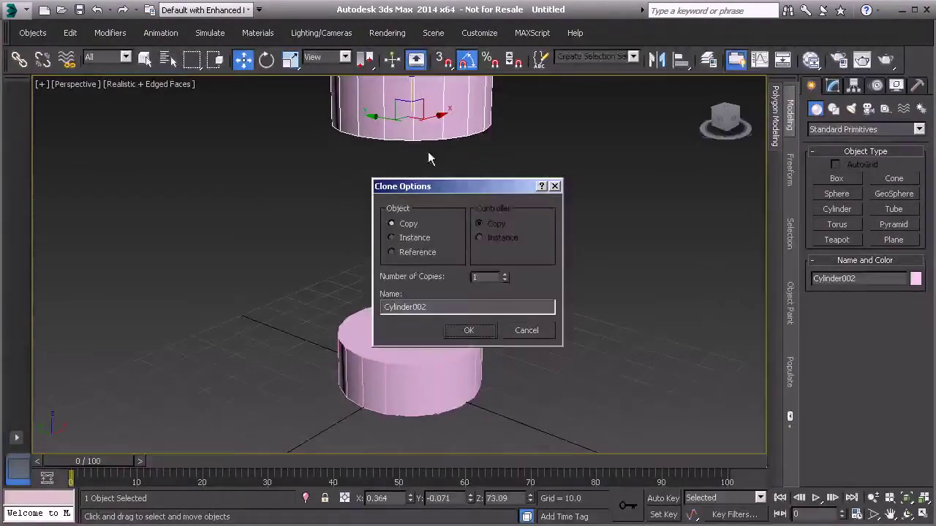
click(471, 332)
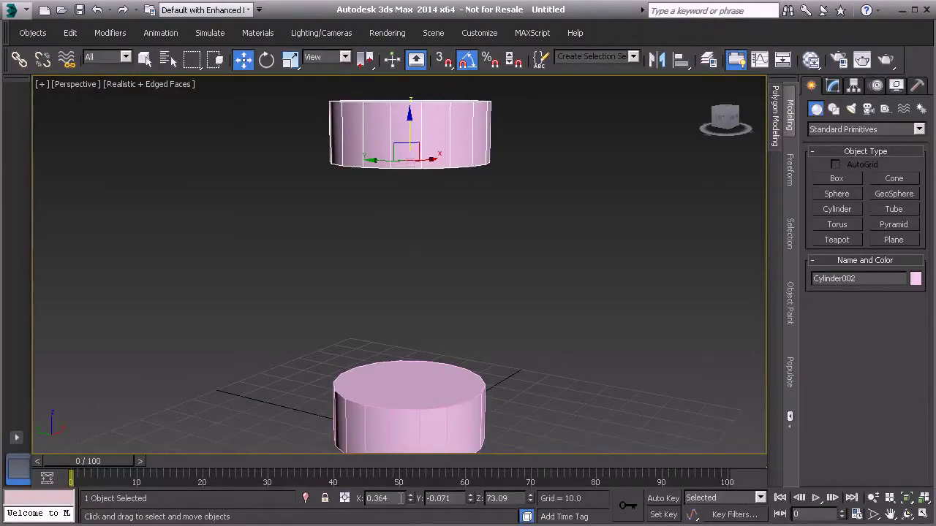
Centre the lower cylinder on the grid by setting its X and Y positions to 0.
click(404, 431)
key(BackSpace)
text(0)
key(Return)
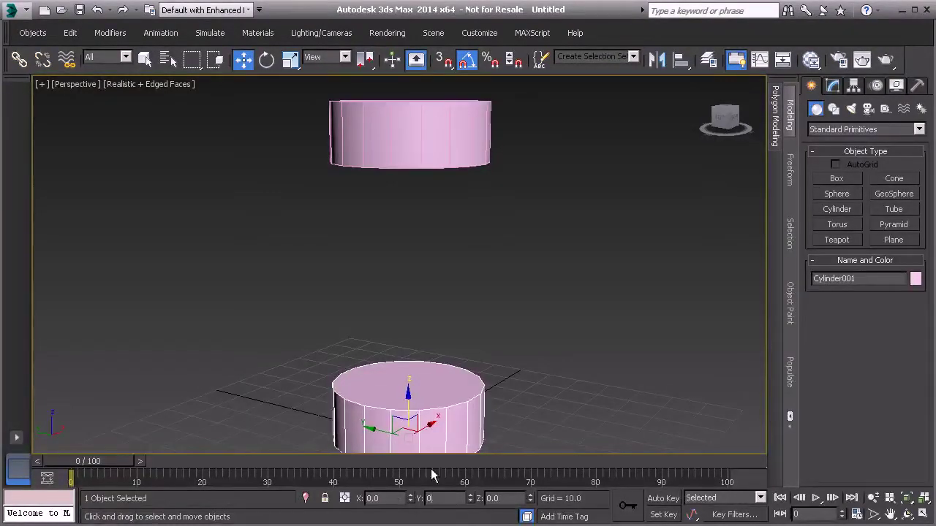
Position the upper cylinder directly above the lower one at X 0, Y 0 and Z 74.
click(424, 157)
drag(398, 498, 352, 499)
text(0)
drag(451, 498, 416, 503)
text(0)
key(Return)
key(Tab)
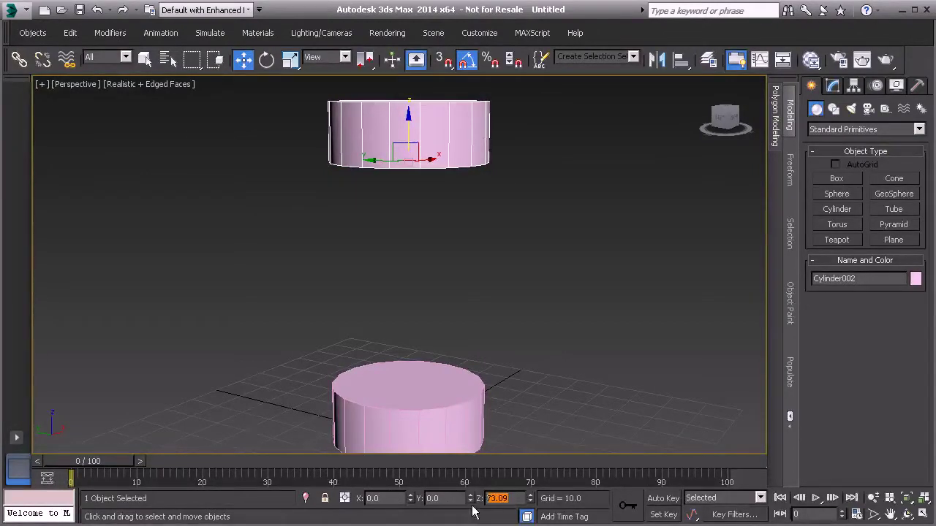
text(74)
key(Return)
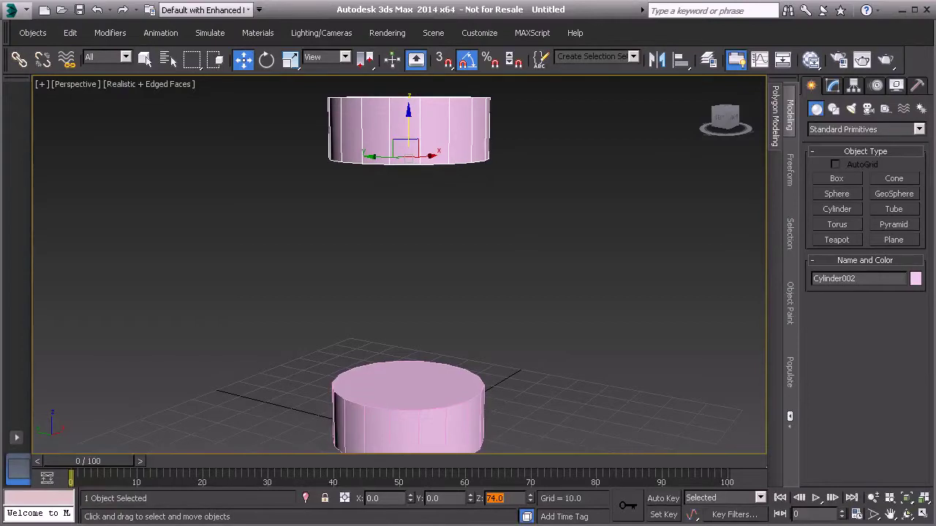
Scale the upper cylinder down uniformly to about 45 percent.
scroll(392, 241, down, 3)
mouse_move(391, 257)
alt+middle_down()
mouse_move(376, 244)
mouse_move(395, 250)
alt+middle_up()
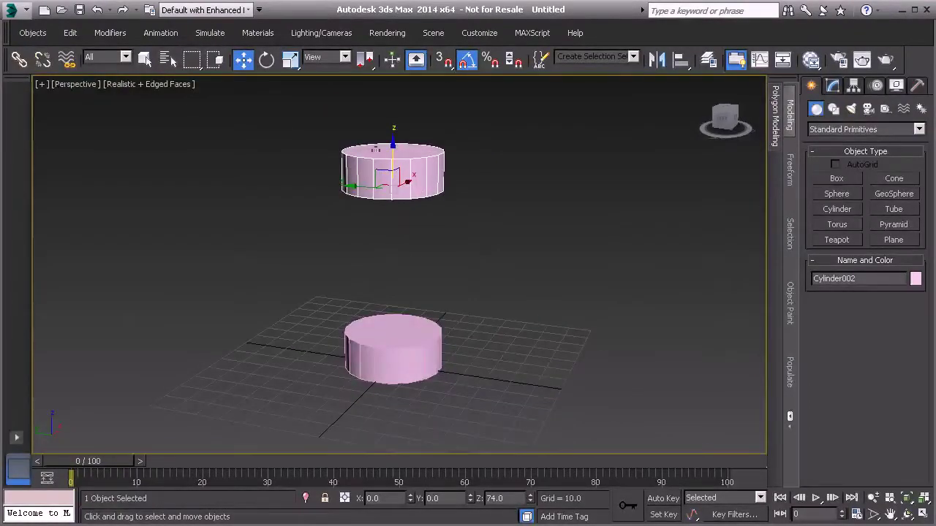
alt+middle_drag(420, 210, 376, 156)
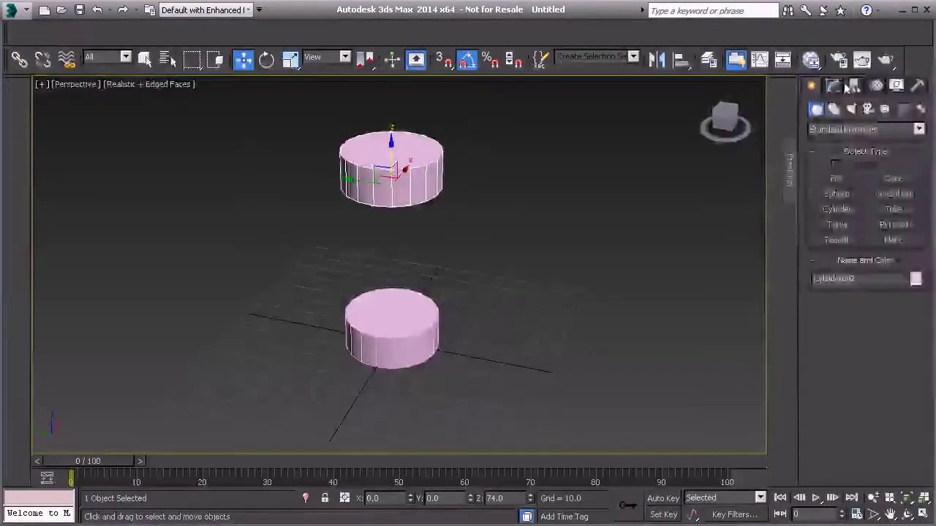
click(832, 85)
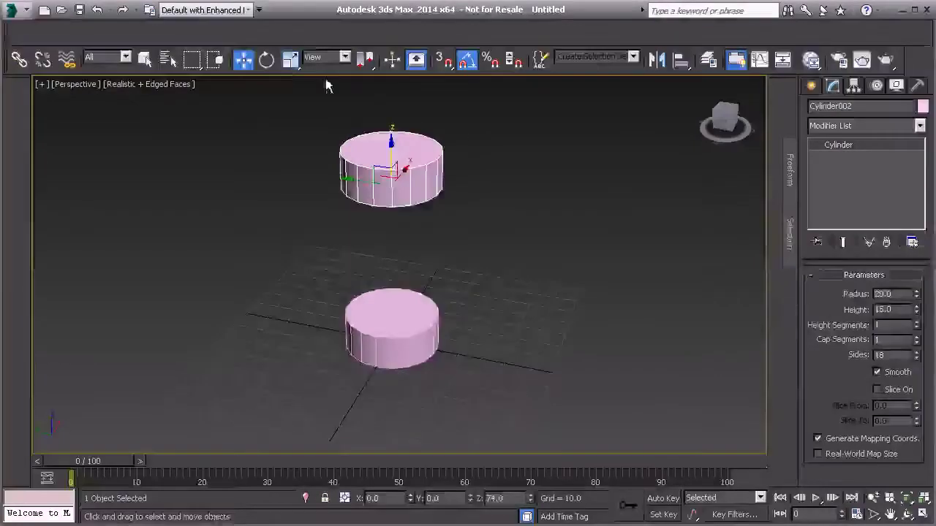
key(r)
drag(404, 187, 435, 271)
alt+middle_drag(435, 271, 392, 213)
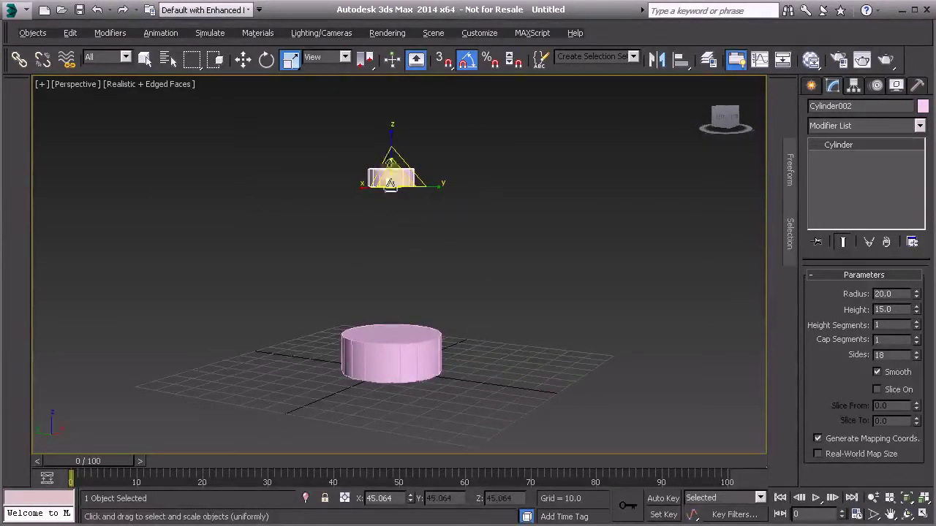
Select both cylinders and convert them to Editable Poly.
mouse_move(393, 194)
alt+middle_down()
mouse_move(412, 211)
mouse_move(391, 207)
alt+middle_up()
drag(471, 402, 388, 241)
drag(477, 355, 372, 190)
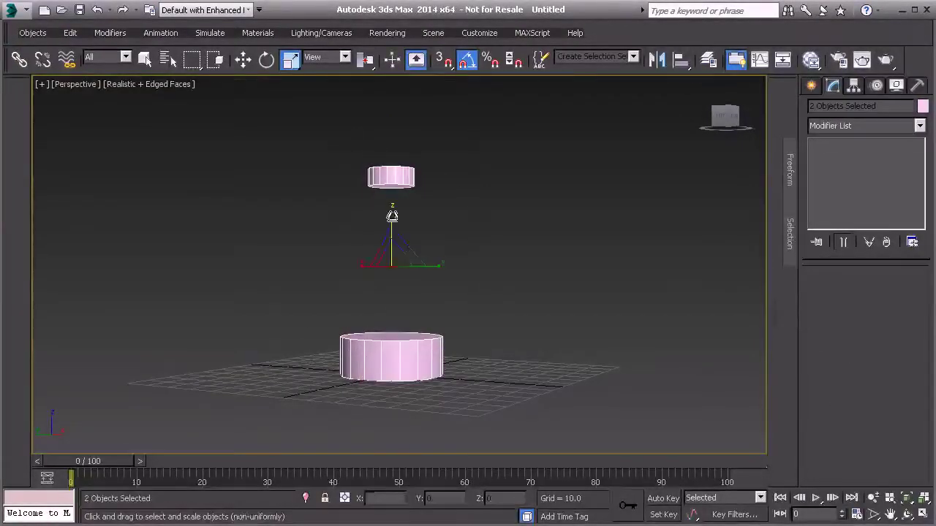
right_click(380, 172)
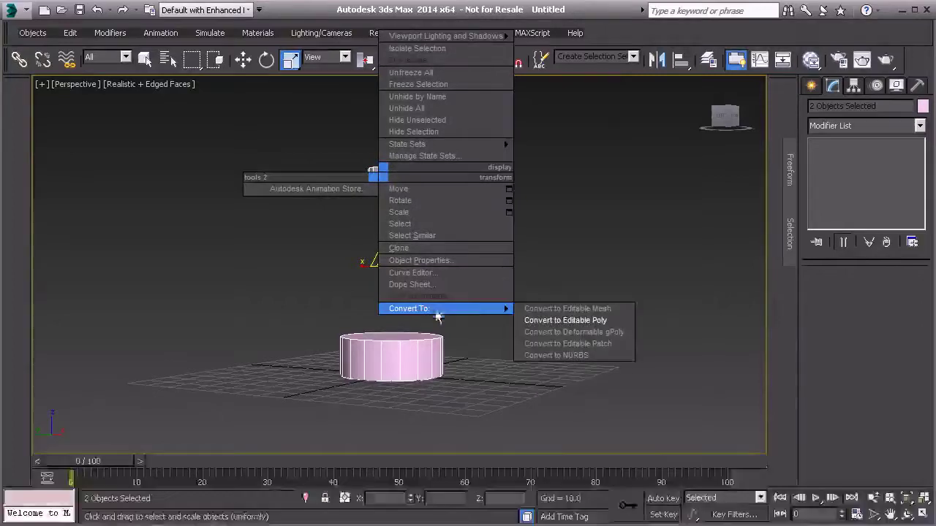
mouse_move(497, 308)
click(571, 318)
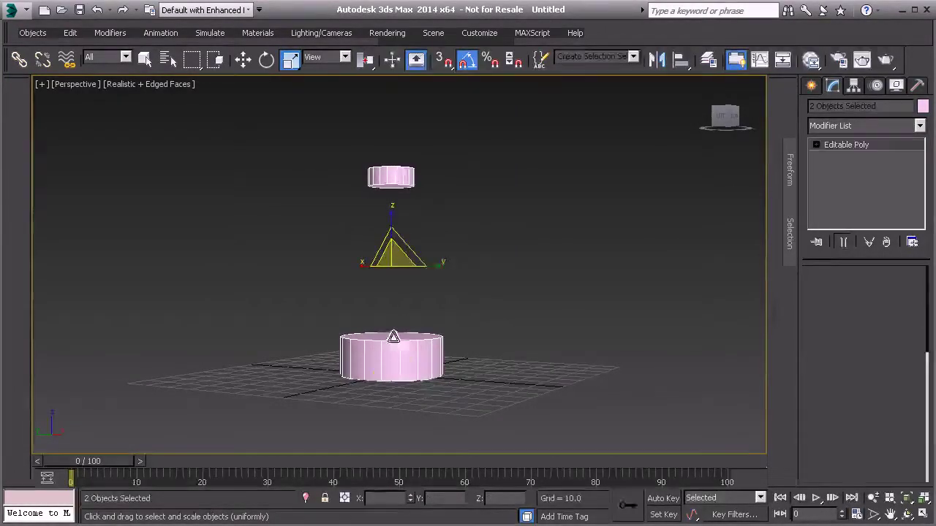
Attach the small upper cylinder to the lower cylinder so both form one editable poly object.
click(393, 335)
click(398, 185)
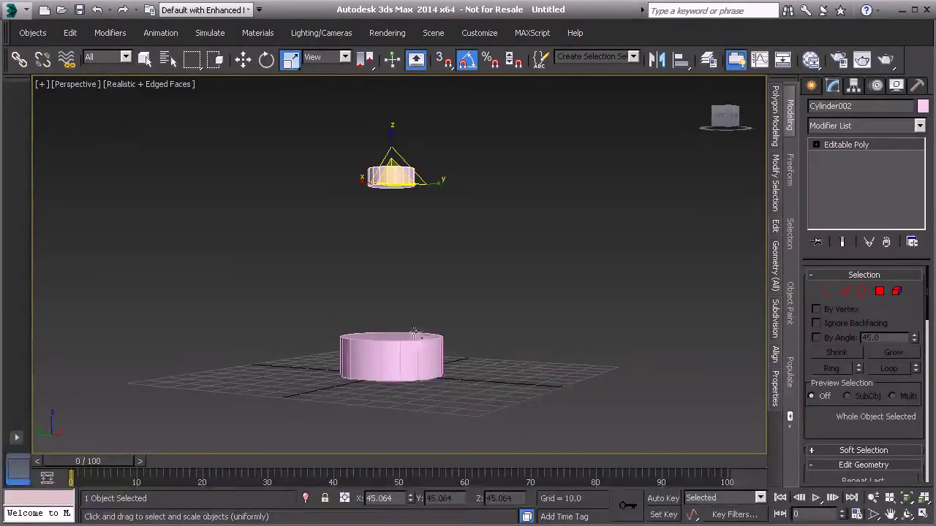
click(379, 340)
scroll(825, 307, down, 5)
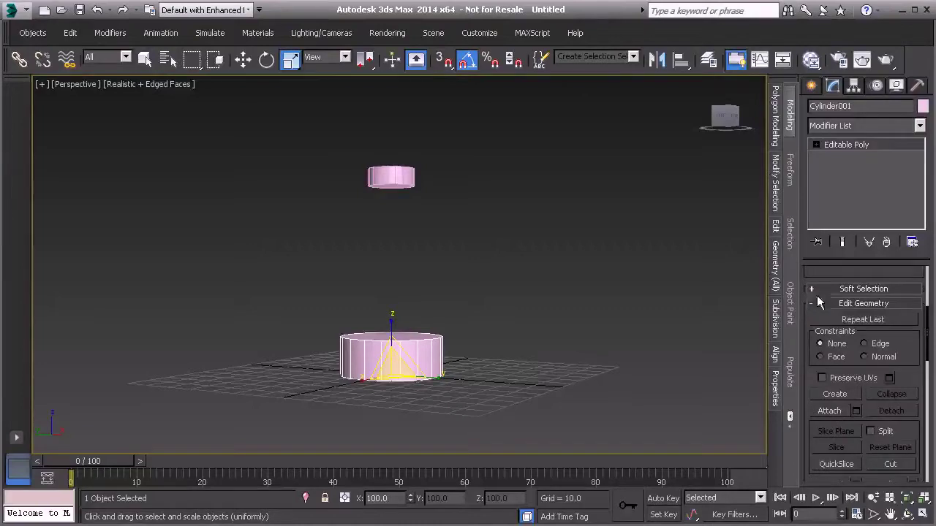
click(829, 410)
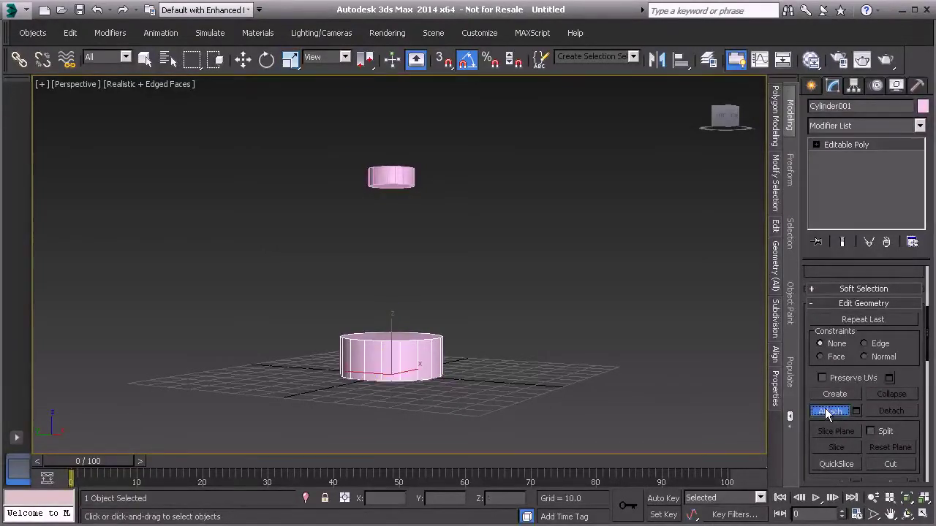
click(401, 178)
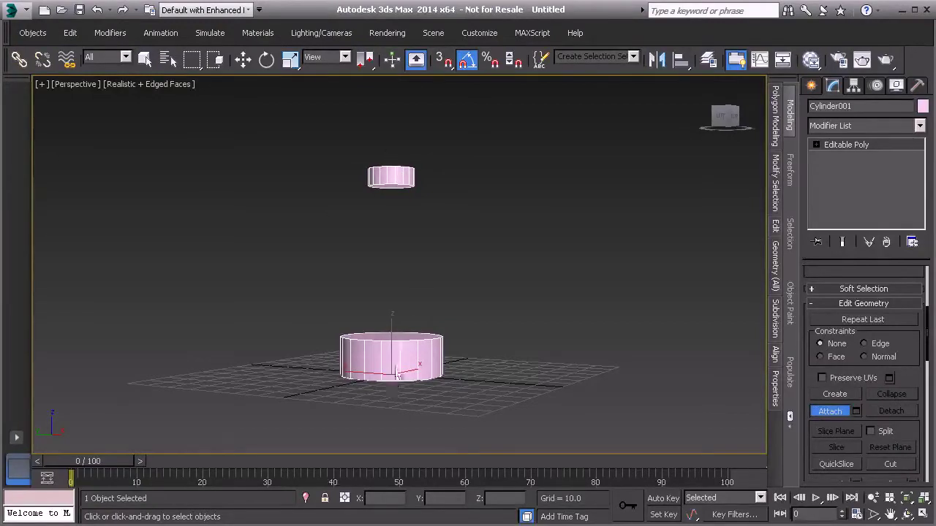
click(817, 411)
click(336, 323)
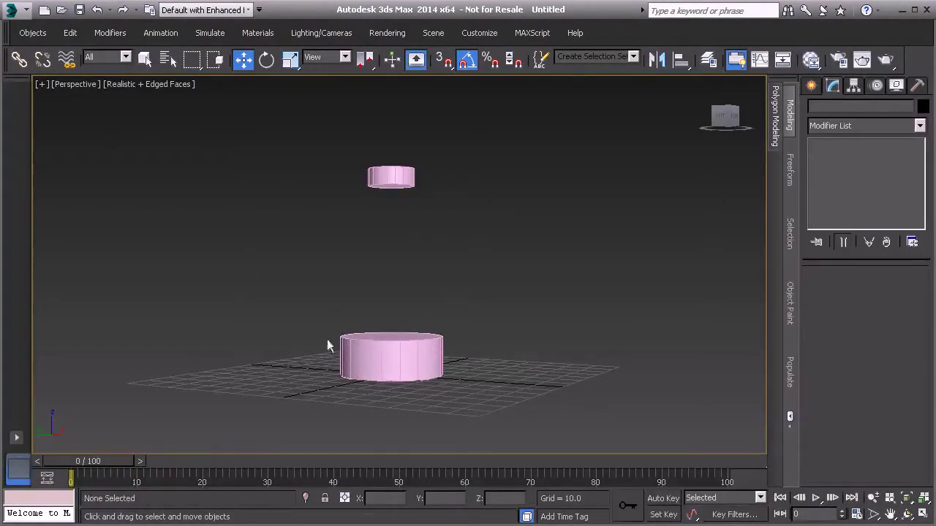
Taper the lower cylinder by uniformly scaling down its top cap polygon.
click(389, 357)
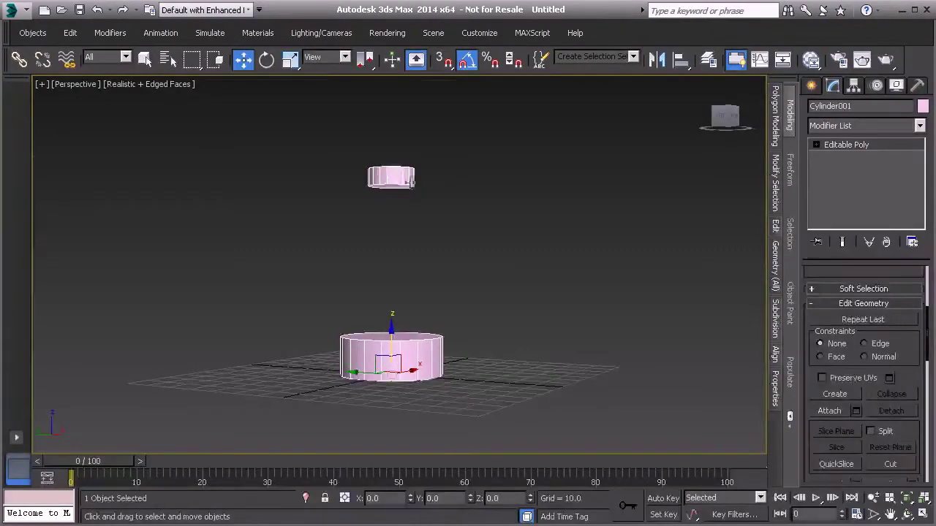
scroll(358, 234, up, 4)
middle_drag(367, 256, 363, 239)
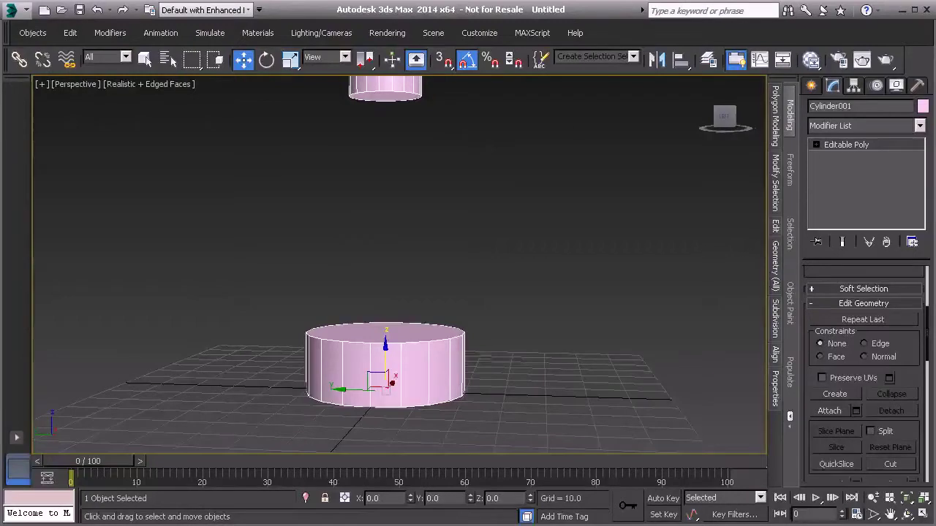
key(alt+Tab)
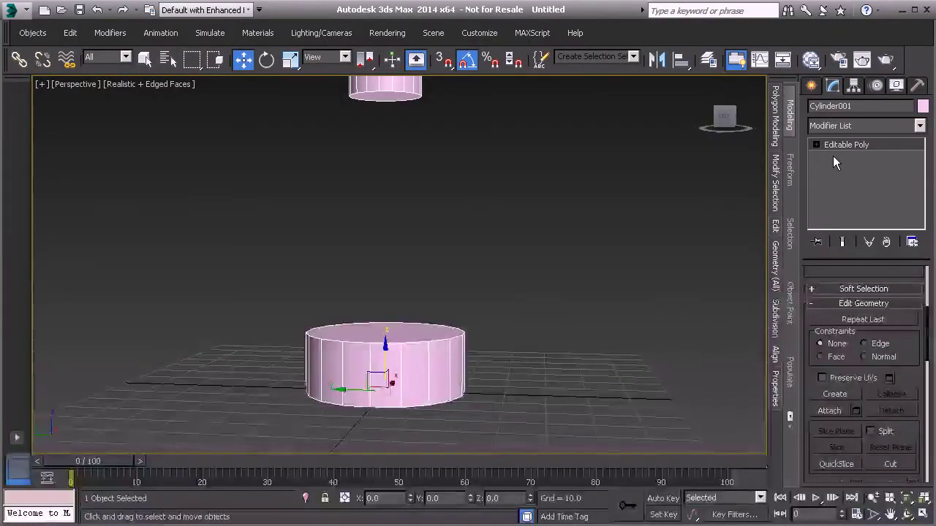
click(817, 145)
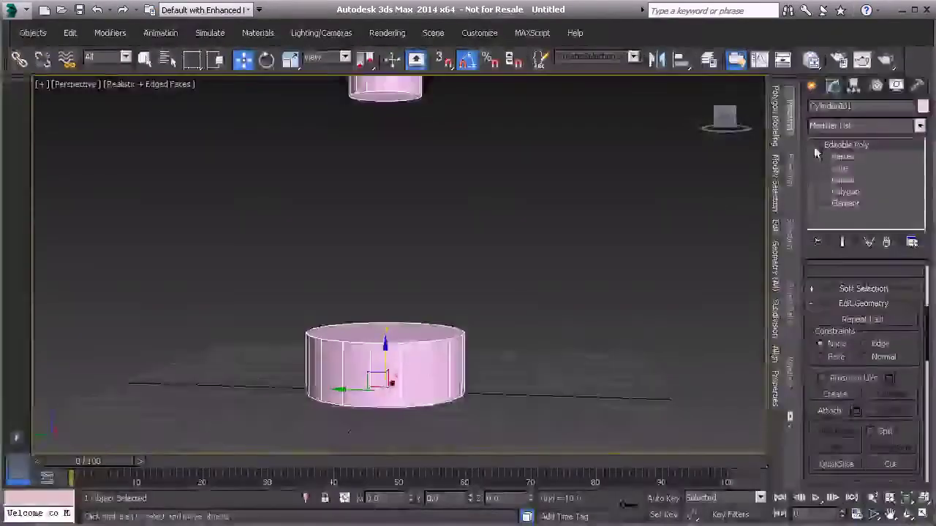
click(846, 192)
click(391, 336)
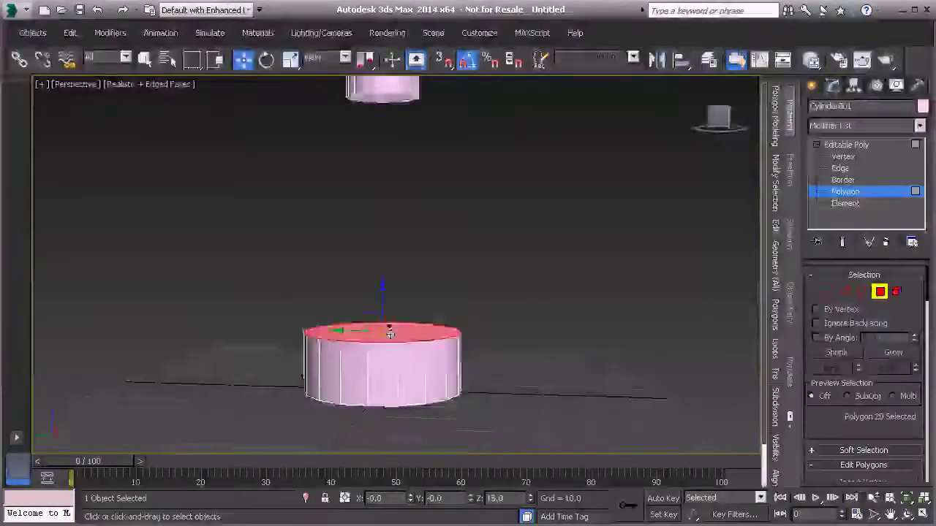
alt+middle_drag(390, 338, 397, 349)
click(290, 60)
drag(399, 342, 383, 332)
alt+middle_drag(383, 332, 384, 340)
drag(384, 341, 382, 338)
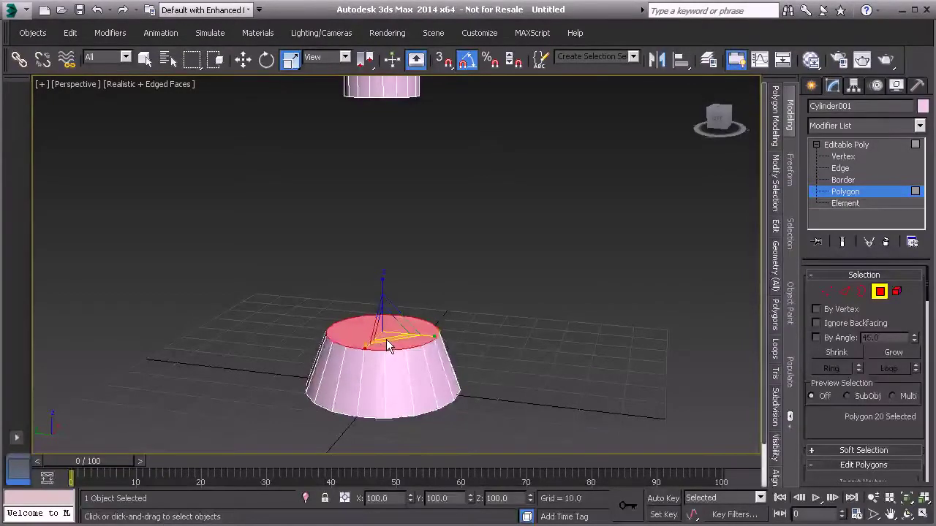
Bridge the lower cylinder's top cap to the facing bottom cap of the upper cylinder.
alt+middle_drag(386, 341, 387, 366)
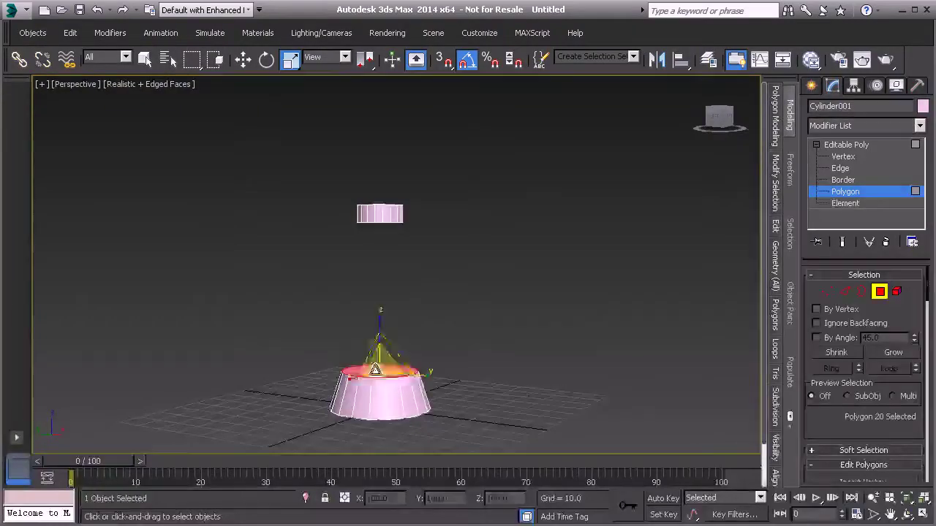
alt+middle_drag(369, 351, 386, 319)
ctrl+click(378, 247)
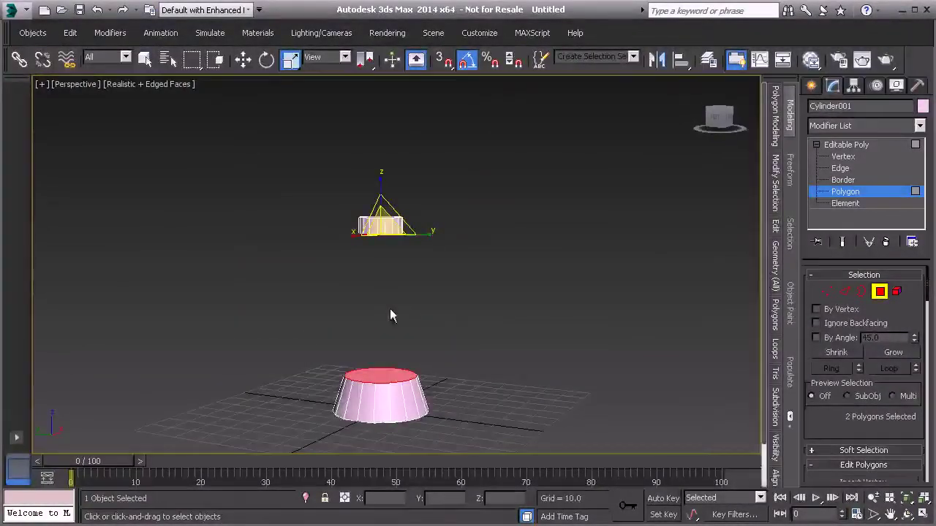
scroll(831, 423, down, 3)
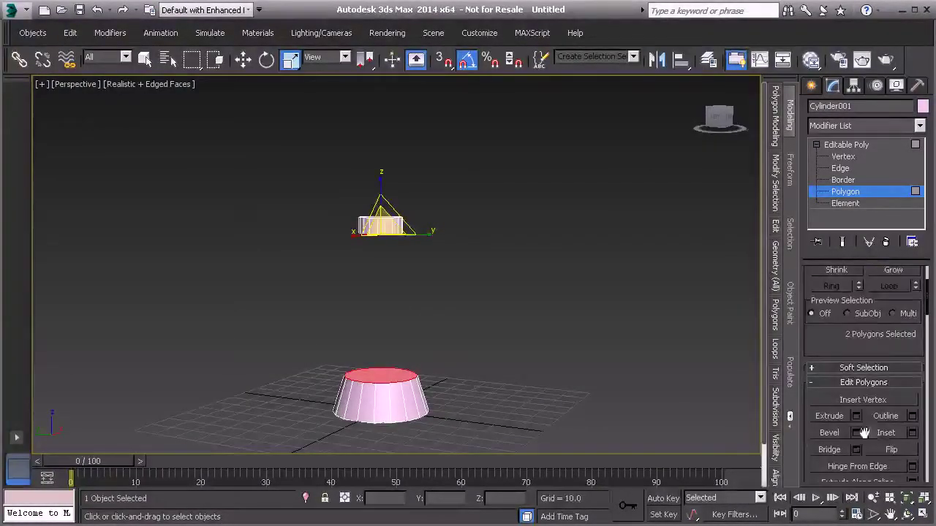
click(856, 449)
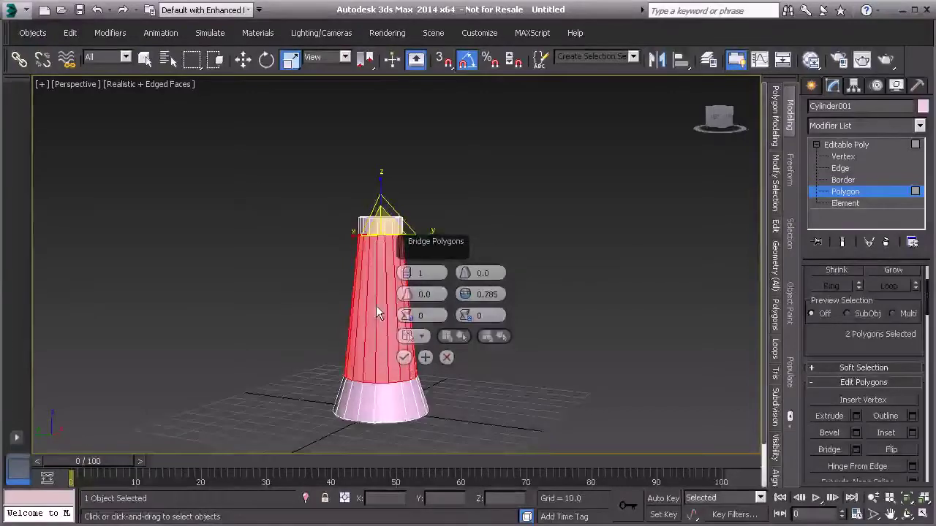
alt+middle_drag(375, 304, 353, 300)
scroll(353, 299, up, 5)
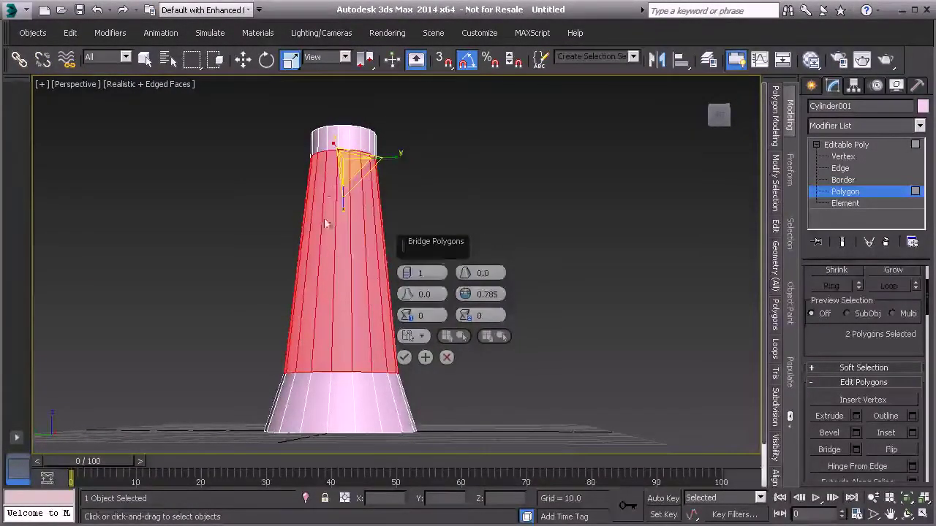
Set the bridge to 8 segments and apply it.
click(408, 268)
scroll(408, 274, up, 1)
scroll(408, 273, up, 1)
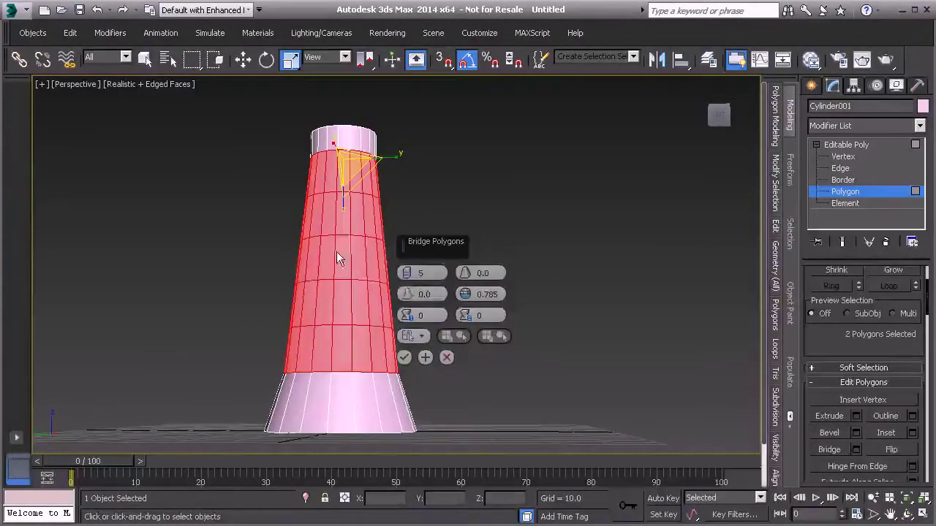
scroll(408, 273, up, 1)
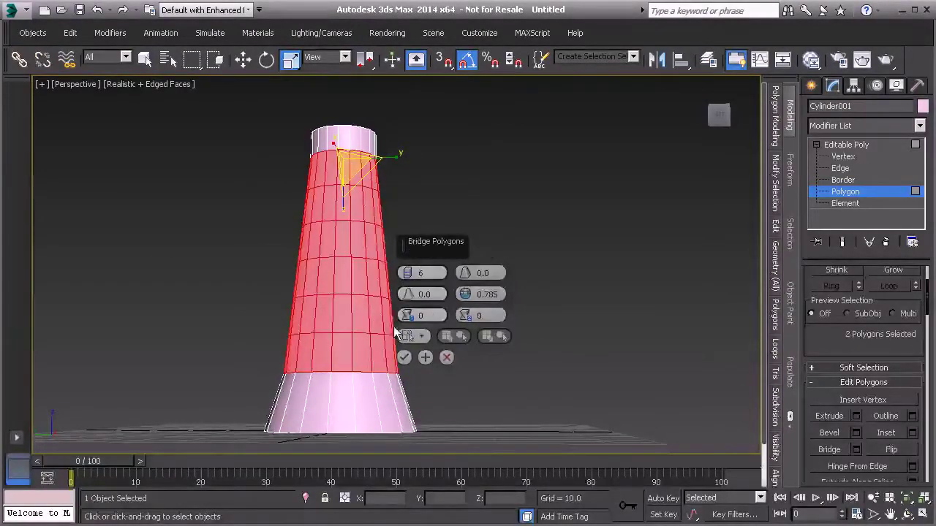
click(408, 270)
click(408, 270)
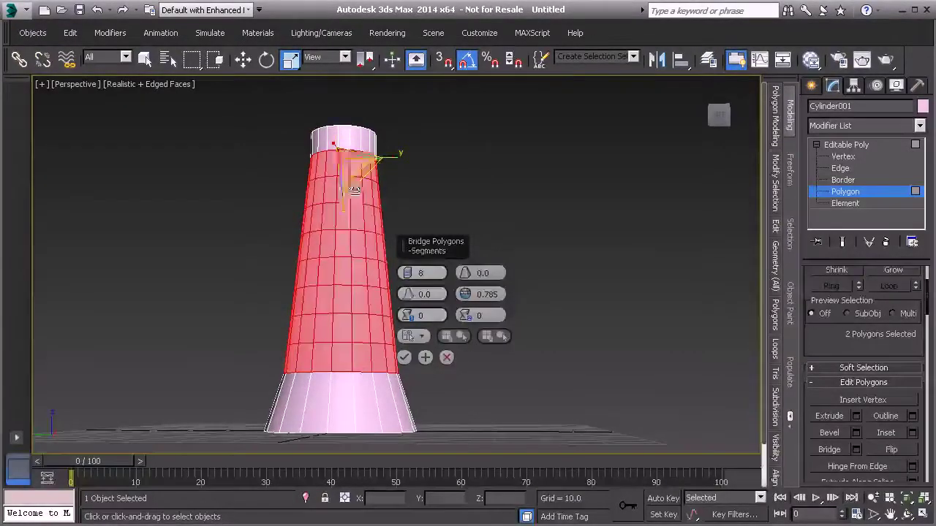
click(405, 357)
alt+middle_drag(411, 327, 386, 344)
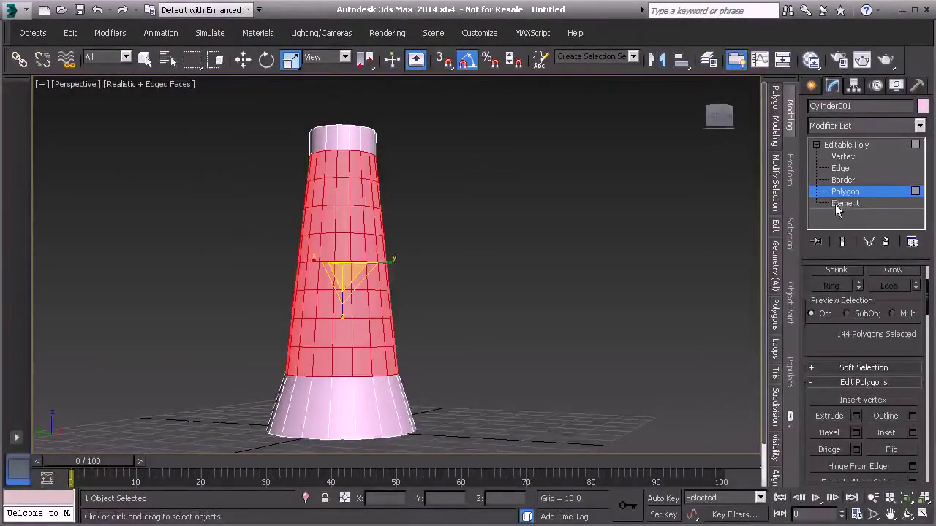
Add a Taper modifier to the bridged polygons with amount -1.94 and curve 1.61.
click(919, 126)
scroll(927, 234, down, 5)
scroll(927, 233, down, 15)
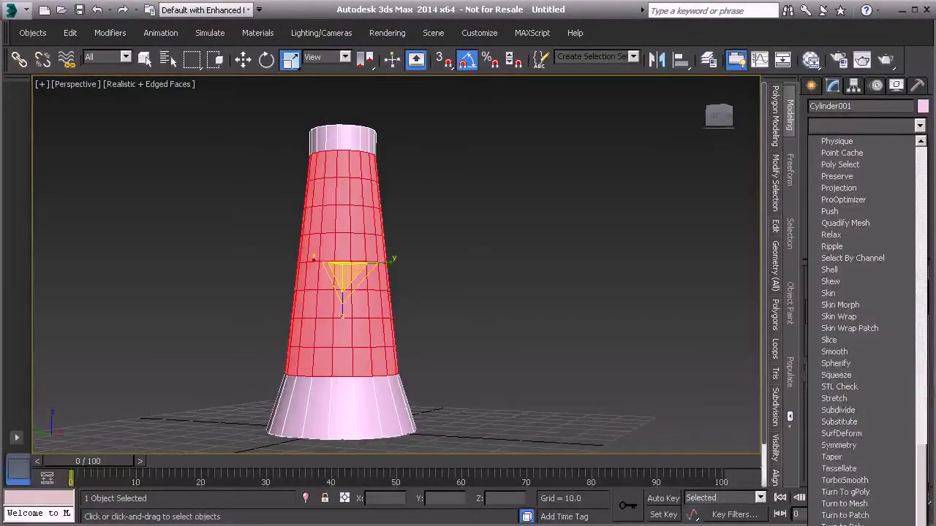
click(819, 459)
mouse_move(901, 311)
mouse_down()
mouse_move(891, 345)
mouse_move(886, 252)
mouse_move(877, 322)
mouse_move(874, 286)
mouse_move(897, 299)
mouse_move(892, 289)
mouse_move(888, 321)
mouse_move(882, 255)
mouse_up()
drag(899, 302, 898, 318)
drag(893, 356, 891, 401)
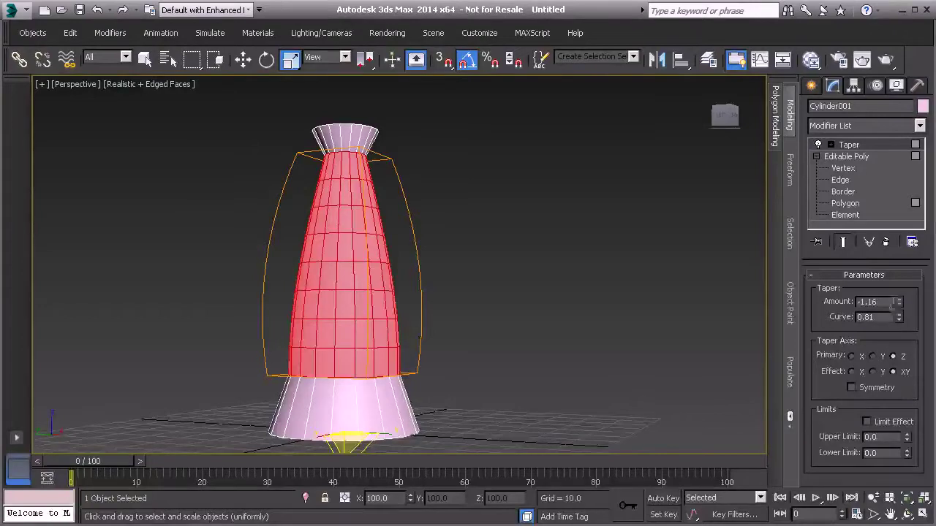
mouse_move(899, 309)
mouse_down()
mouse_move(897, 329)
mouse_move(902, 295)
mouse_up()
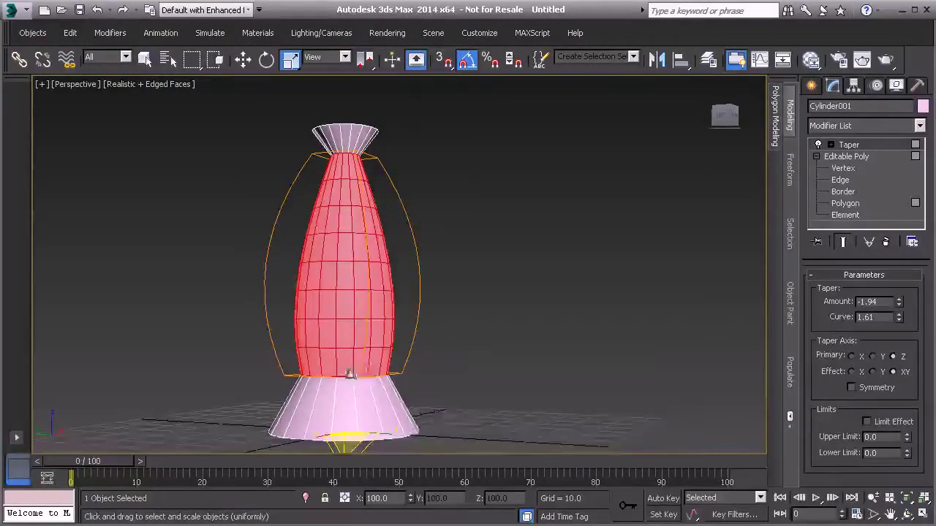
Convert the tapered baluster to Editable Poly to collapse the modifier.
middle_drag(349, 360, 355, 346)
scroll(357, 338, down, 2)
scroll(359, 300, up, 2)
middle_drag(351, 236, 348, 270)
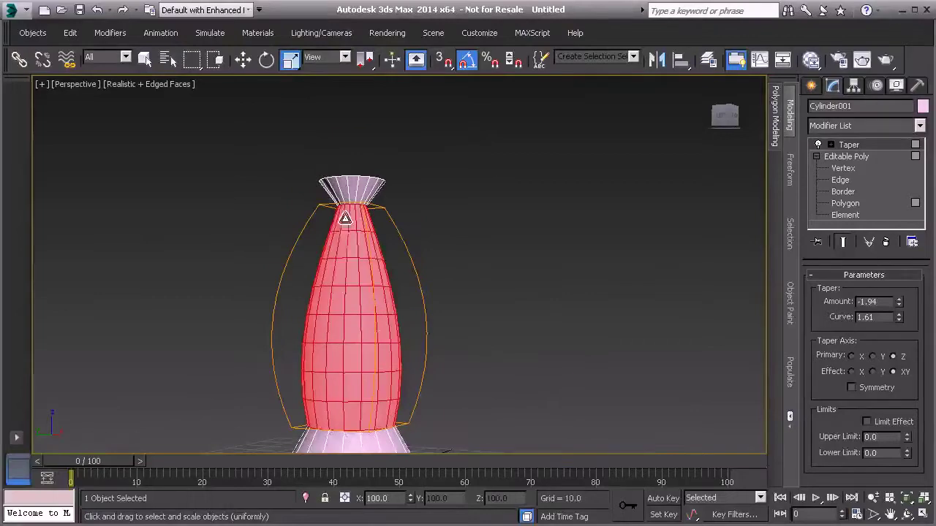
middle_drag(330, 324, 337, 266)
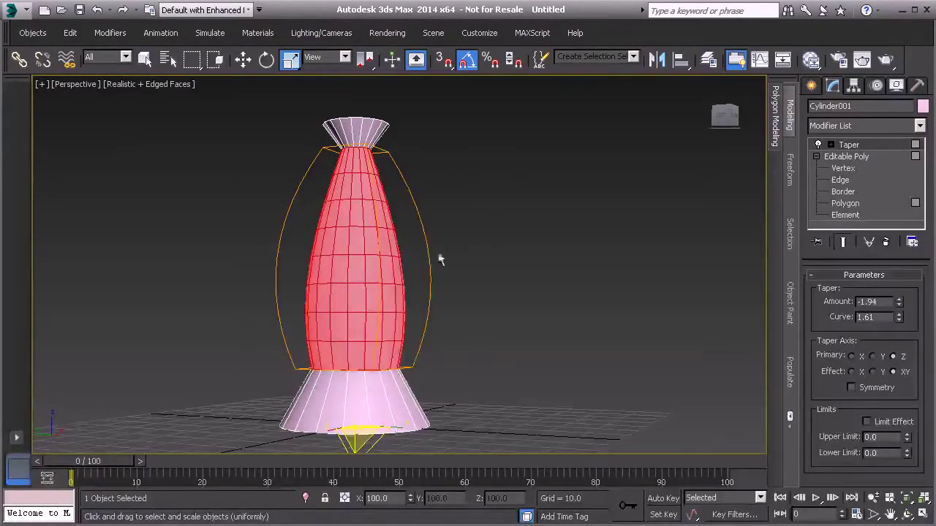
middle_drag(347, 343, 363, 298)
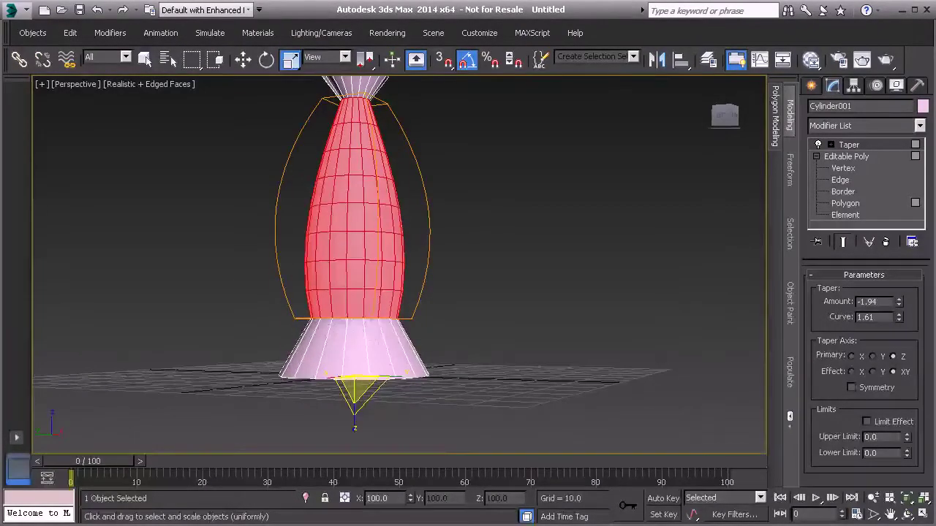
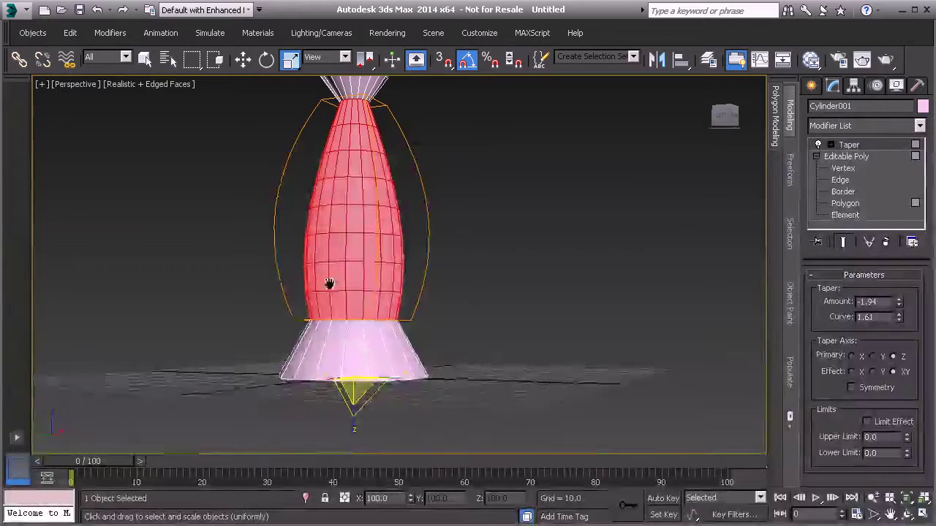
middle_drag(329, 284, 325, 322)
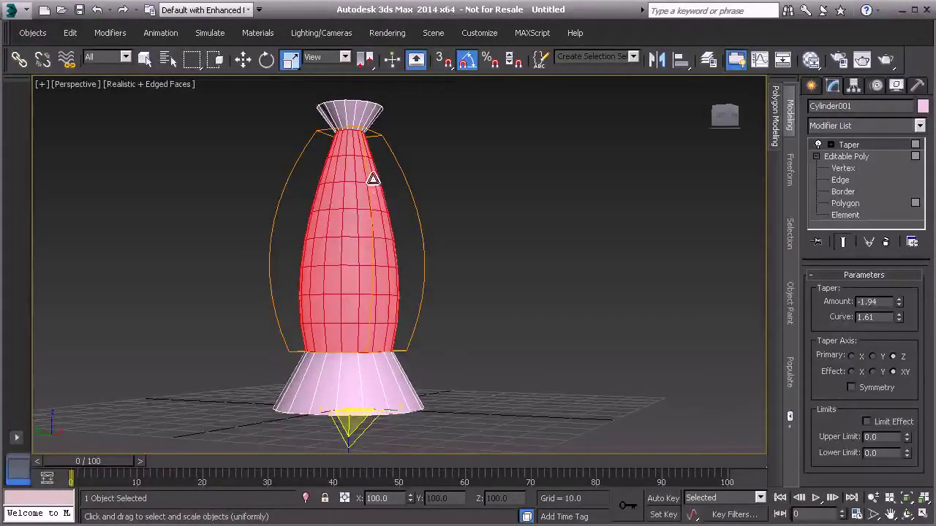
right_click(357, 262)
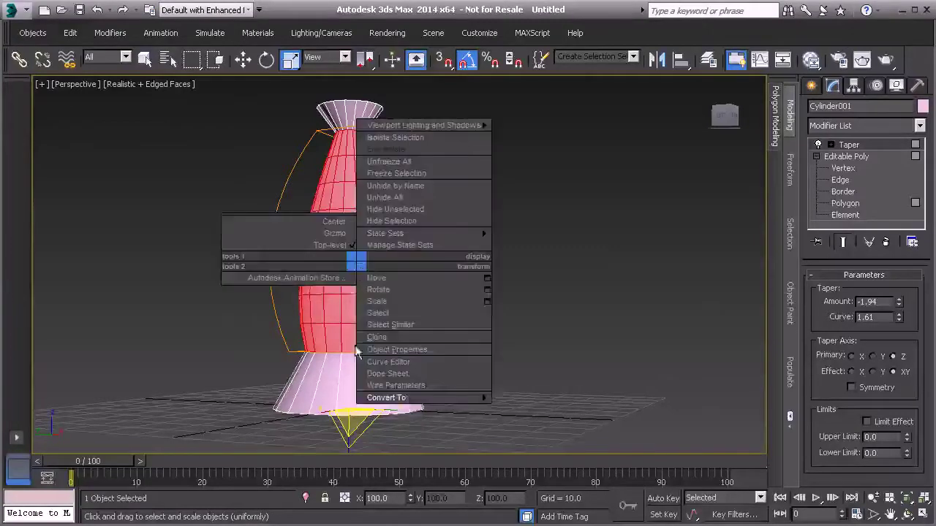
mouse_move(388, 399)
click(527, 411)
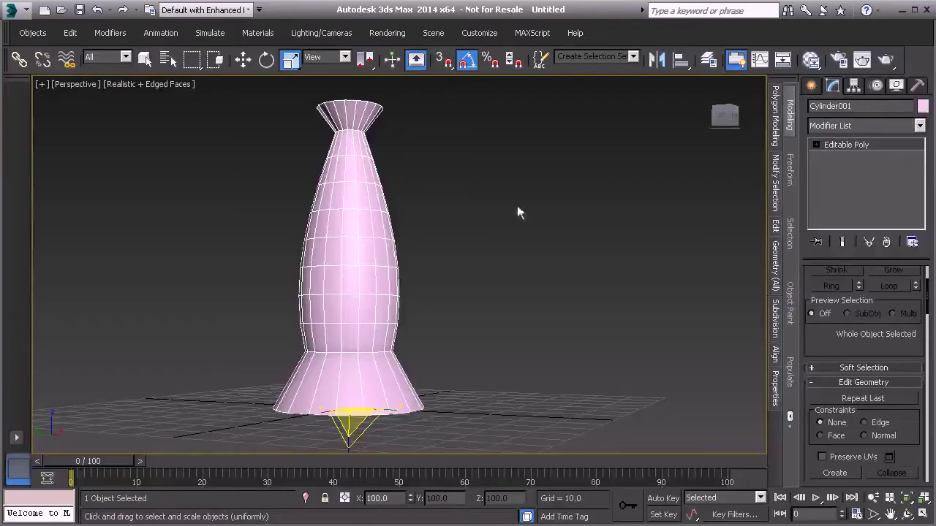
Move the baluster's top cap polygon down along Z to about 77.1 to shorten the flared neck.
middle_drag(376, 182, 357, 242)
key(4)
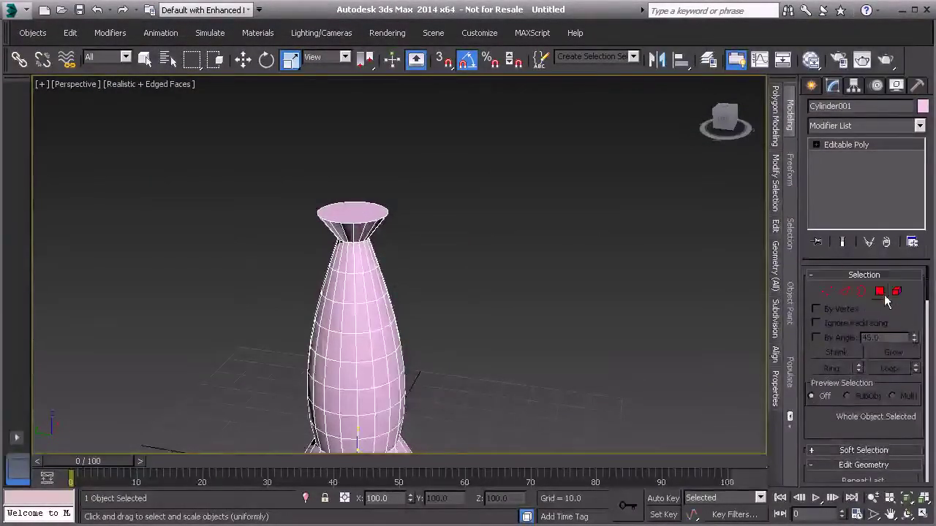
click(880, 291)
click(343, 219)
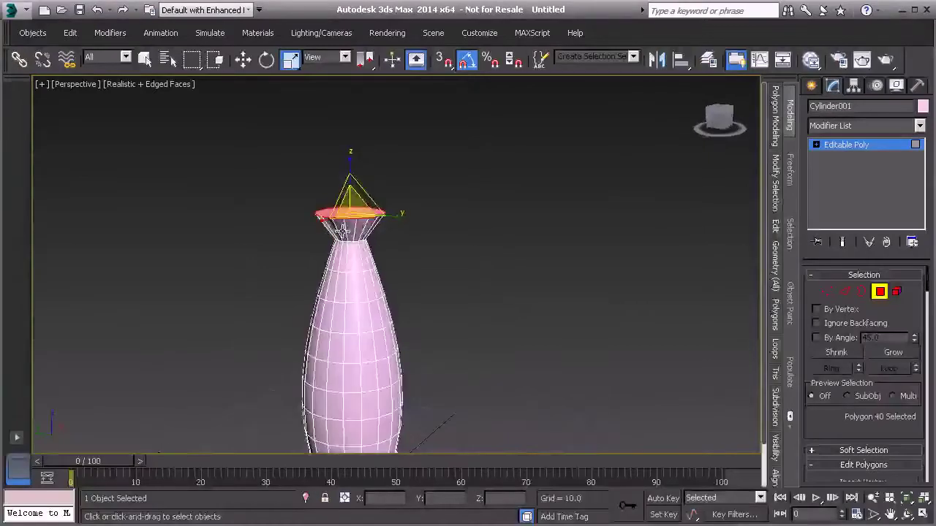
key(w)
drag(349, 179, 349, 190)
Extrude the top cap polygon upward by about 5 units to form a rim.
scroll(822, 429, down, 3)
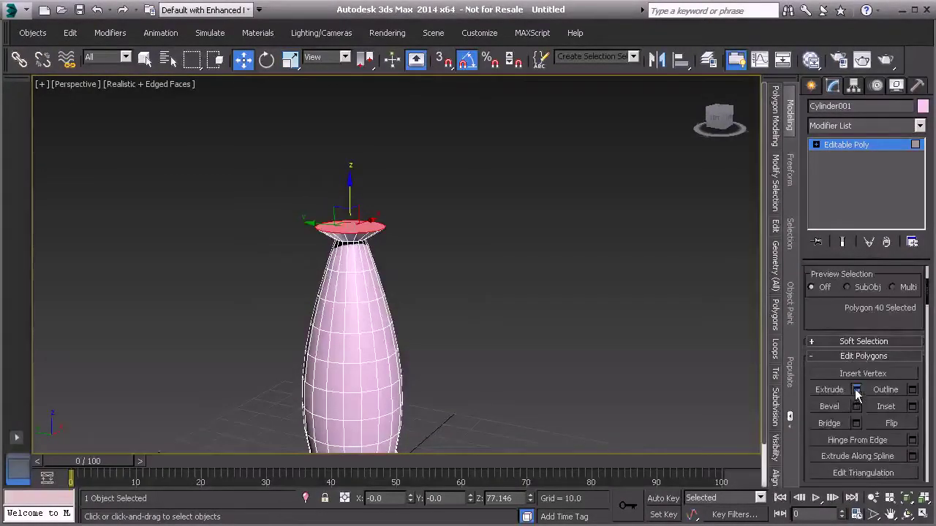
click(857, 391)
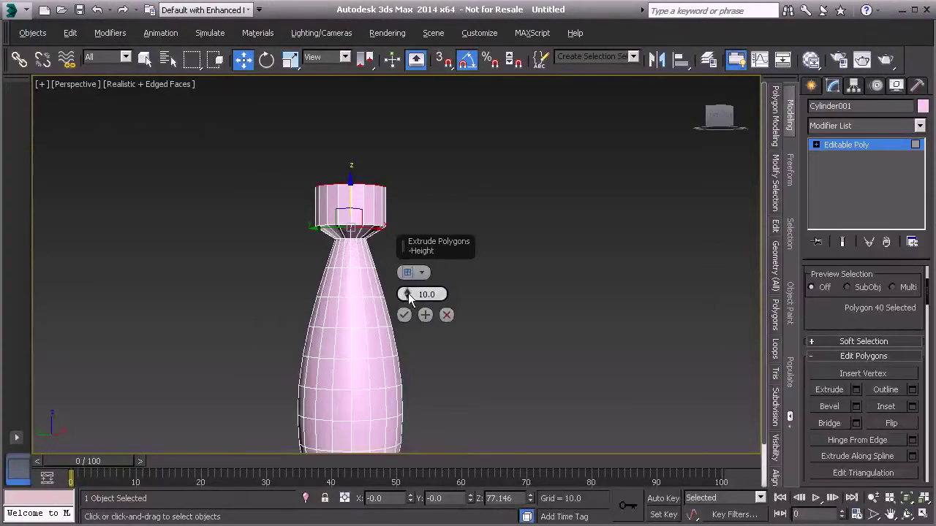
drag(407, 296, 408, 311)
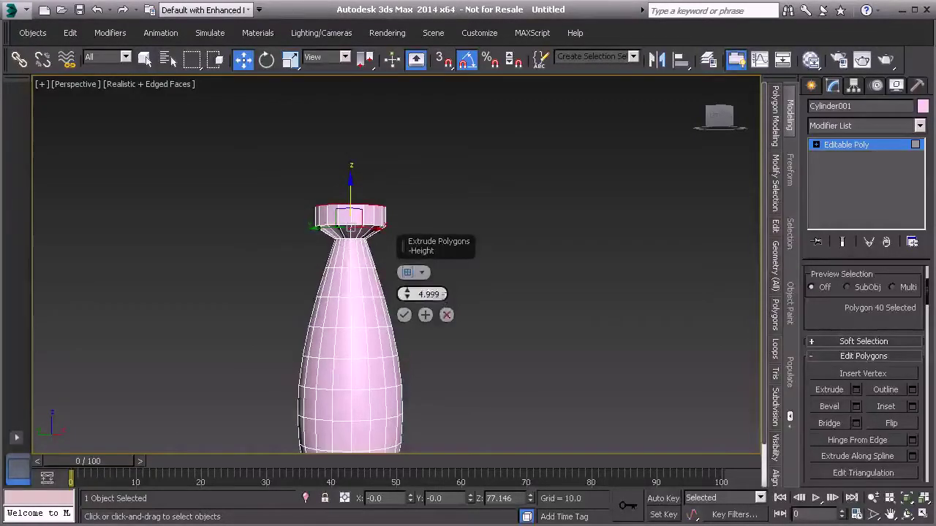
click(406, 317)
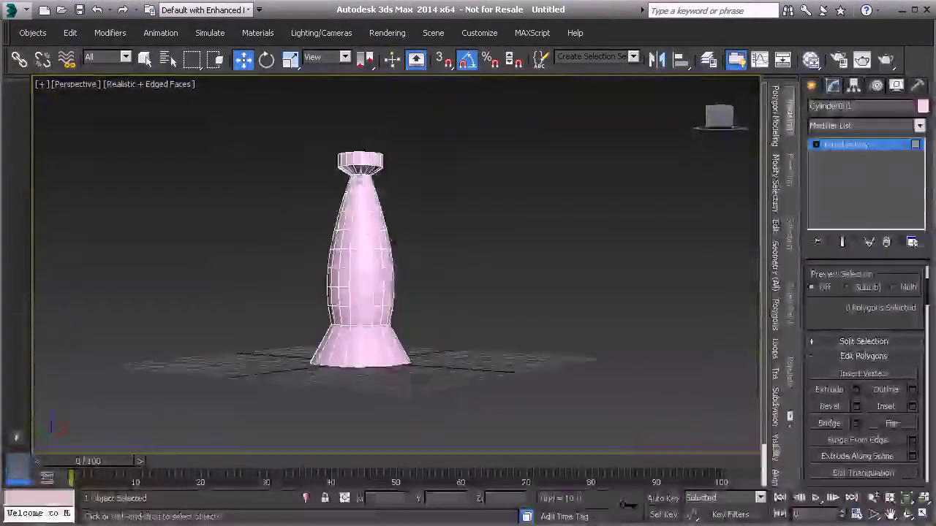
Connect the ring of vertical edges around the flared base with 1 segment to add a horizontal edge loop.
middle_drag(355, 346, 363, 329)
scroll(360, 319, up, 3)
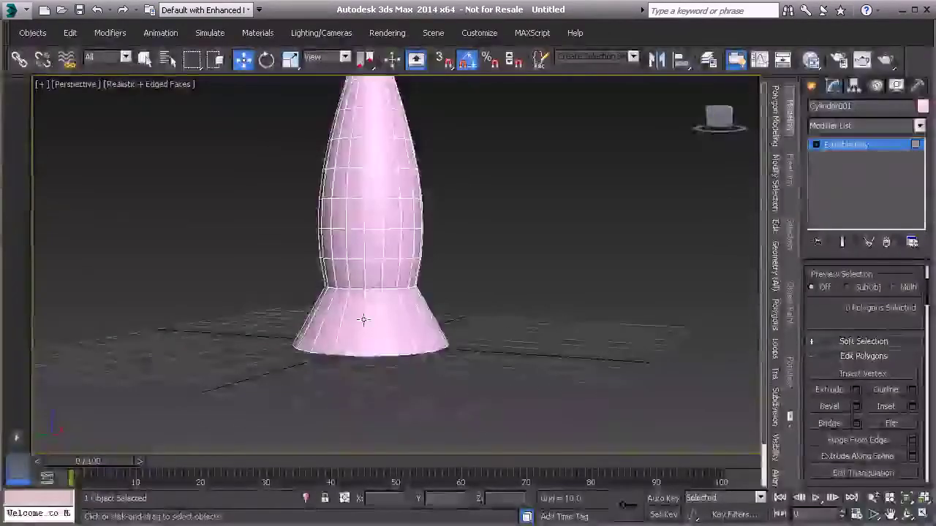
key(2)
click(364, 326)
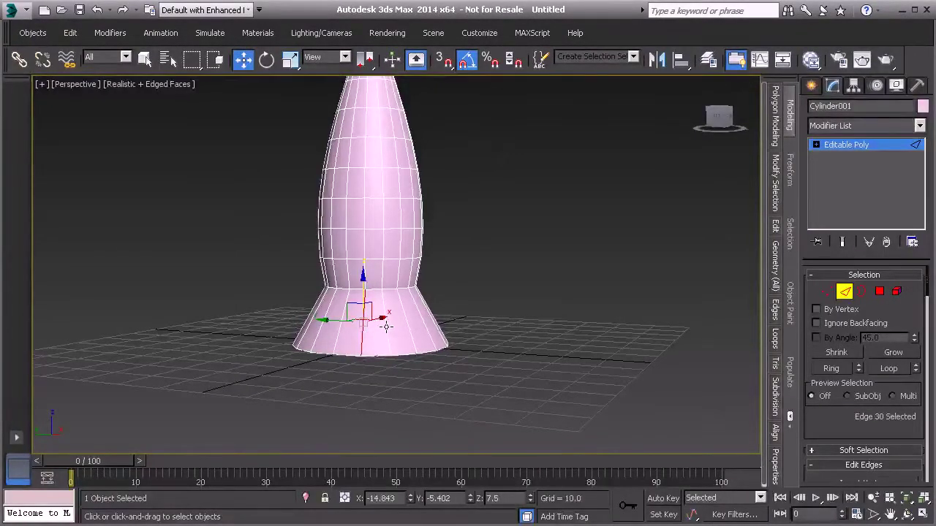
key(alt+r)
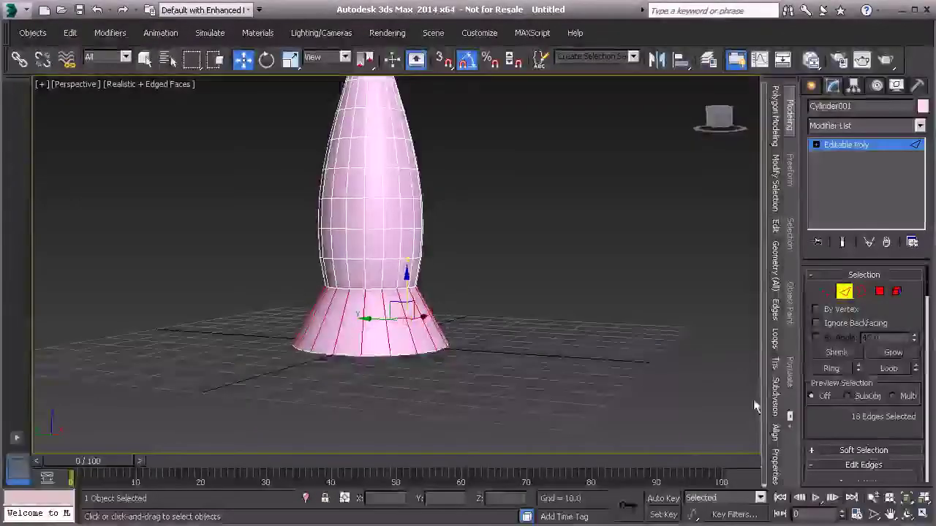
scroll(860, 439, down, 3)
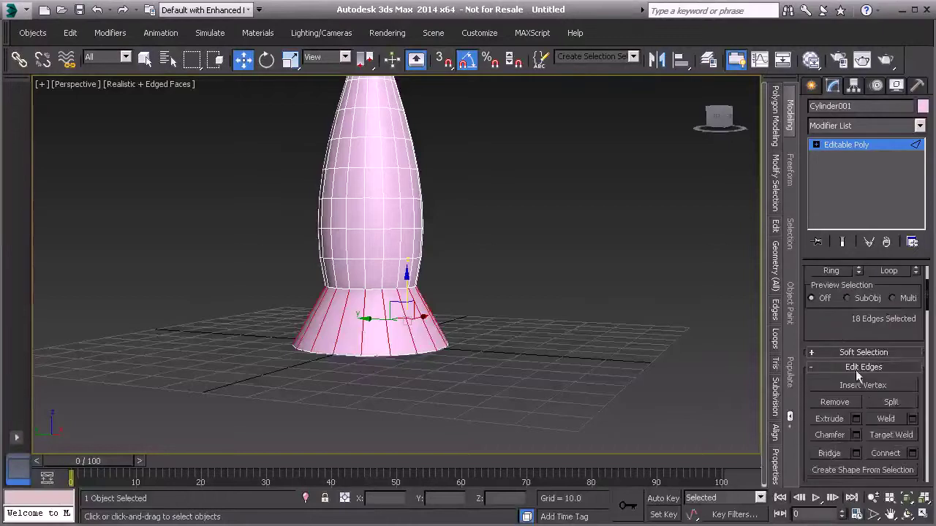
click(912, 454)
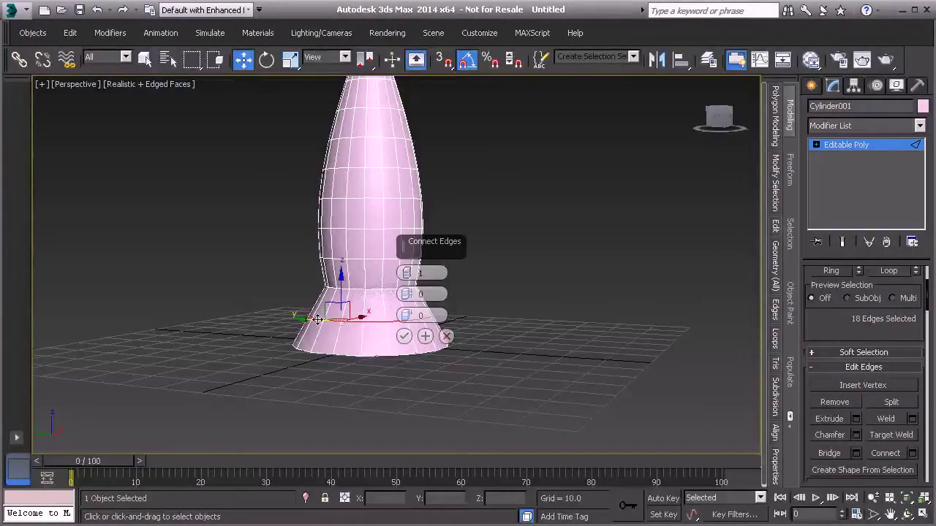
click(406, 271)
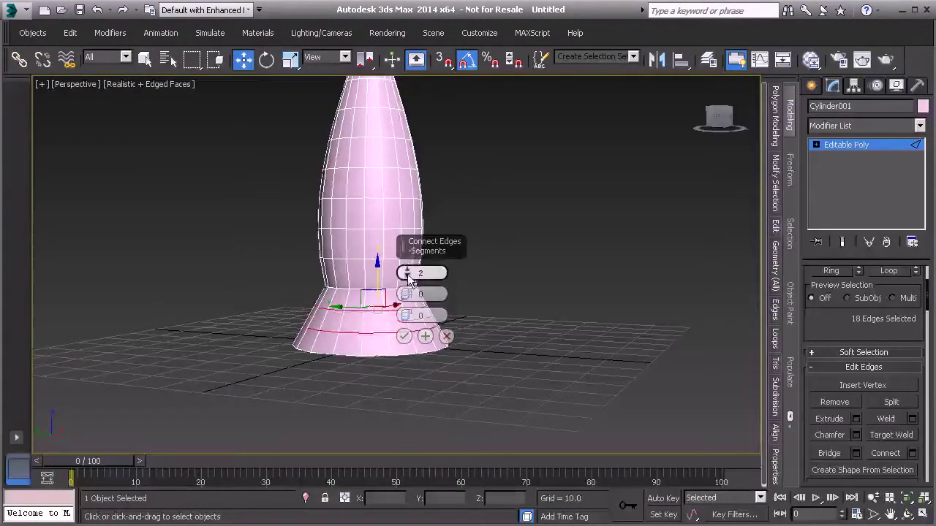
click(406, 276)
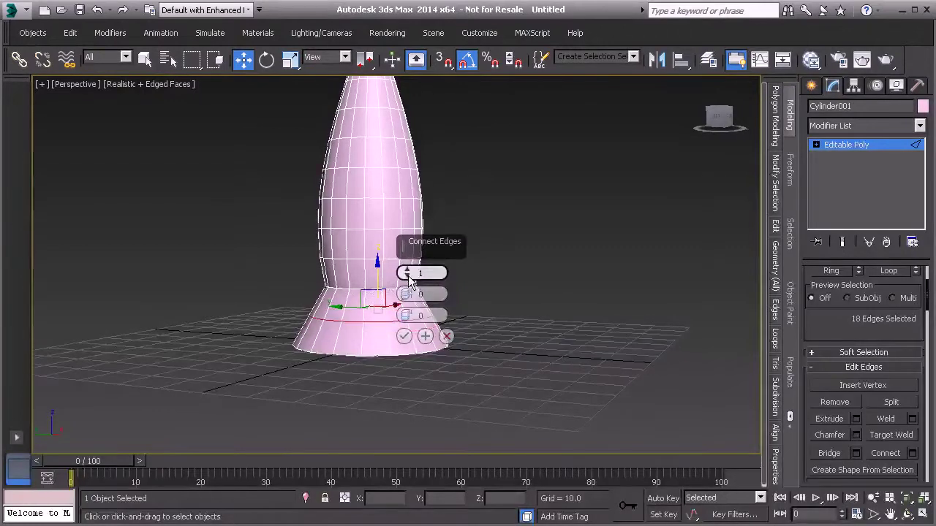
click(403, 336)
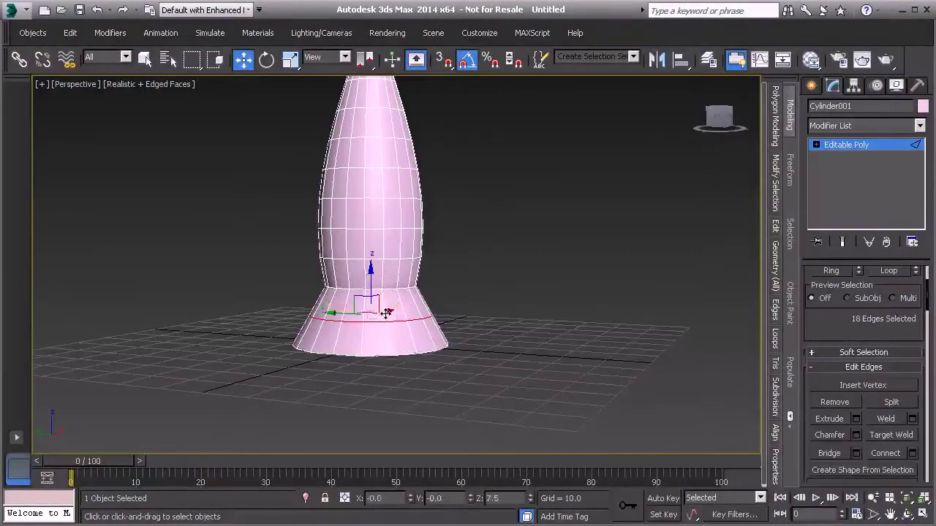
Connect the ring of vertical edges on the upper half of the flared base with 3 segments.
click(385, 312)
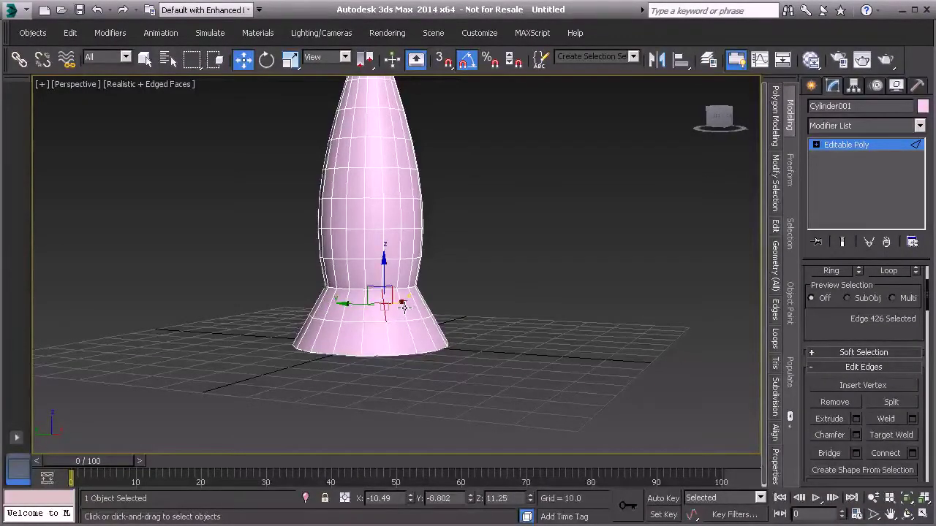
shift+click(404, 308)
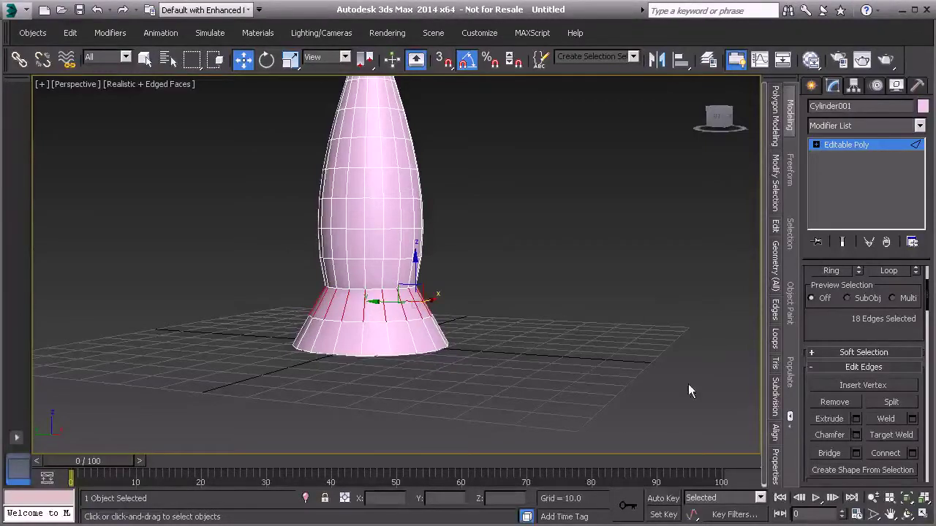
click(912, 453)
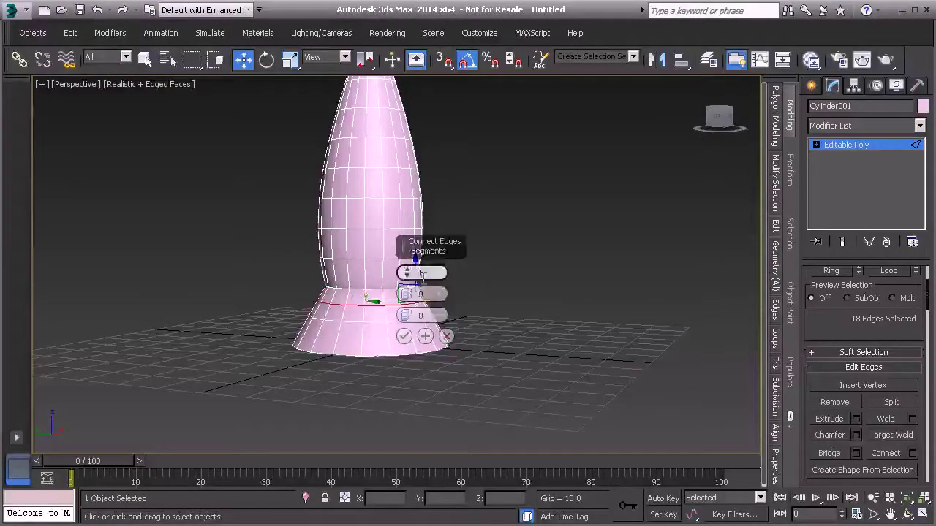
click(408, 272)
click(408, 272)
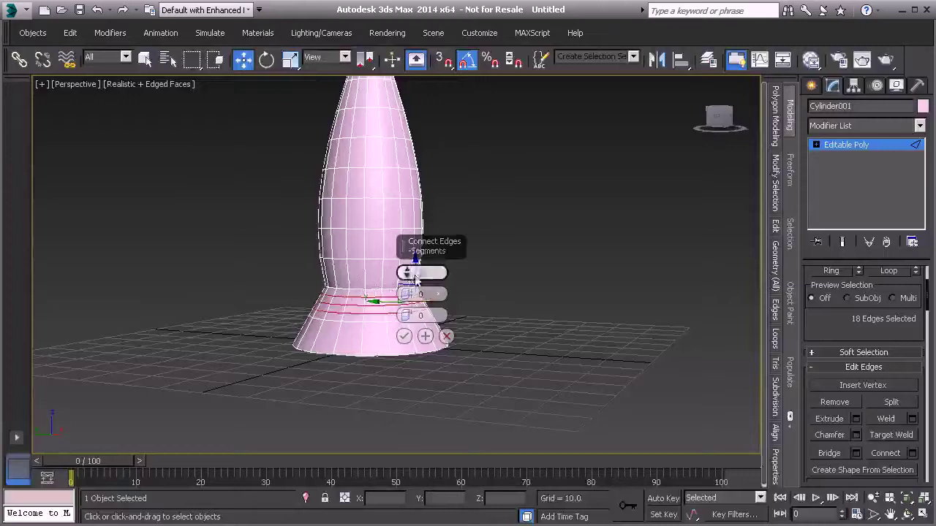
click(404, 337)
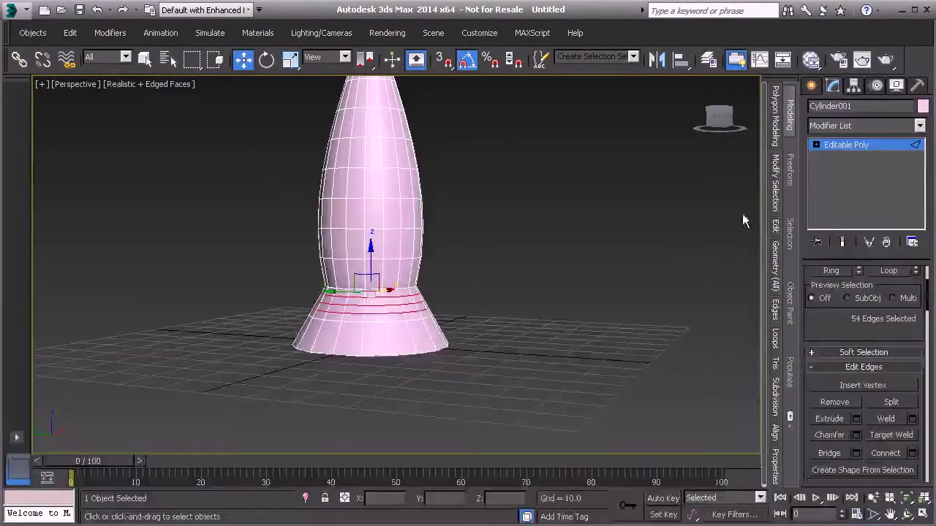
At polygon level, select the two middle polygon rings on the upper half of the flared base.
key(4)
click(375, 302)
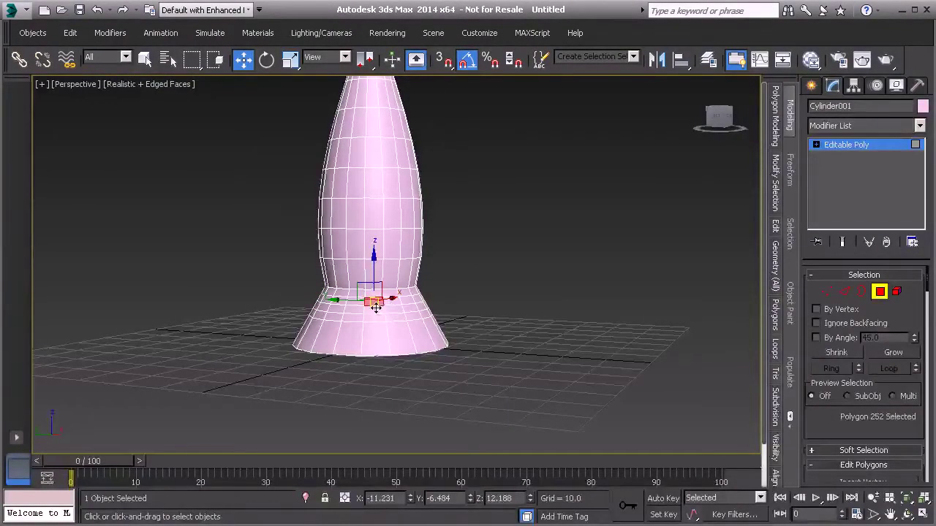
ctrl+click(374, 308)
shift+click(393, 309)
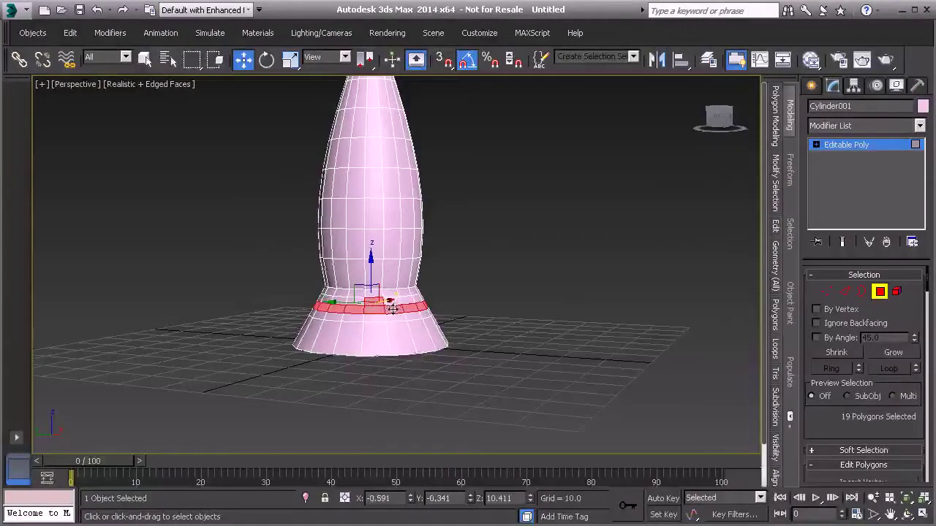
shift+click(393, 301)
scroll(359, 299, up, 1)
alt+middle_drag(359, 300, 366, 307)
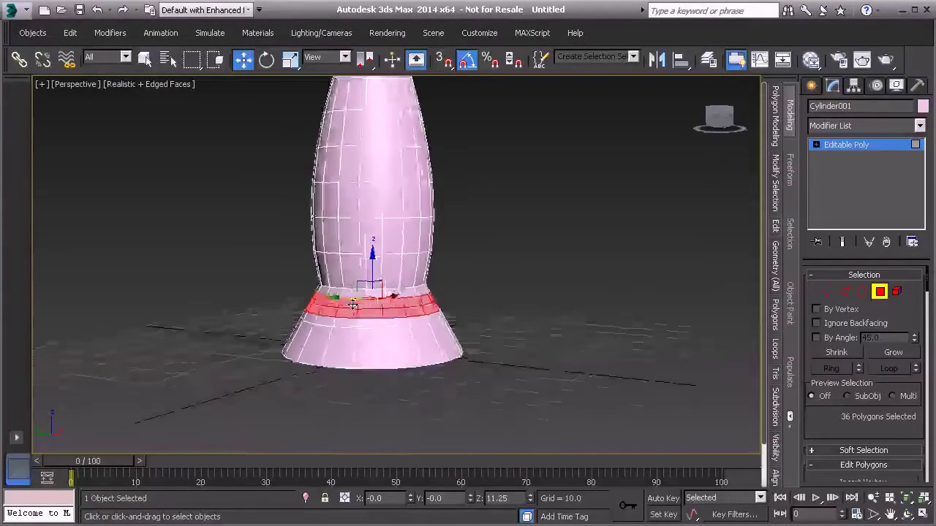
scroll(368, 308, up, 4)
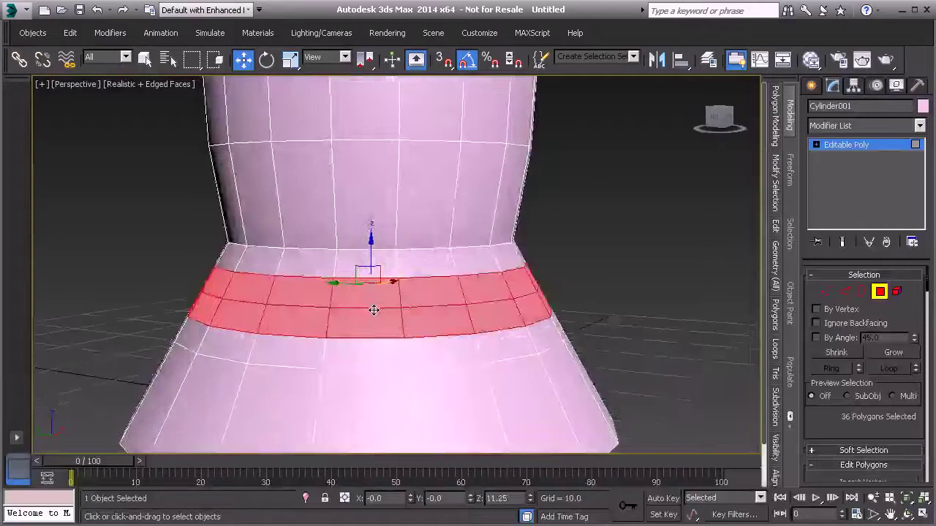
Reselect the two middle polygon rings and grow the selection to cover all four rings of the base's upper half.
click(364, 305)
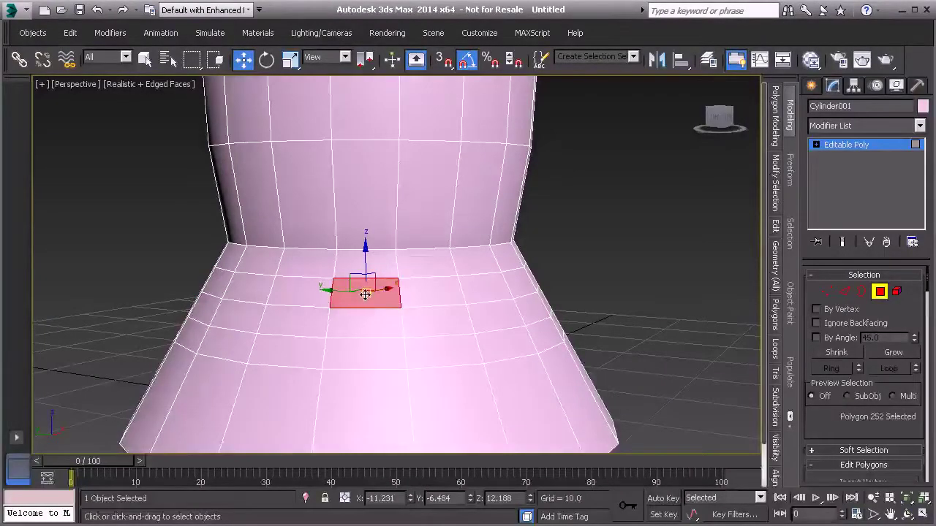
ctrl+click(370, 317)
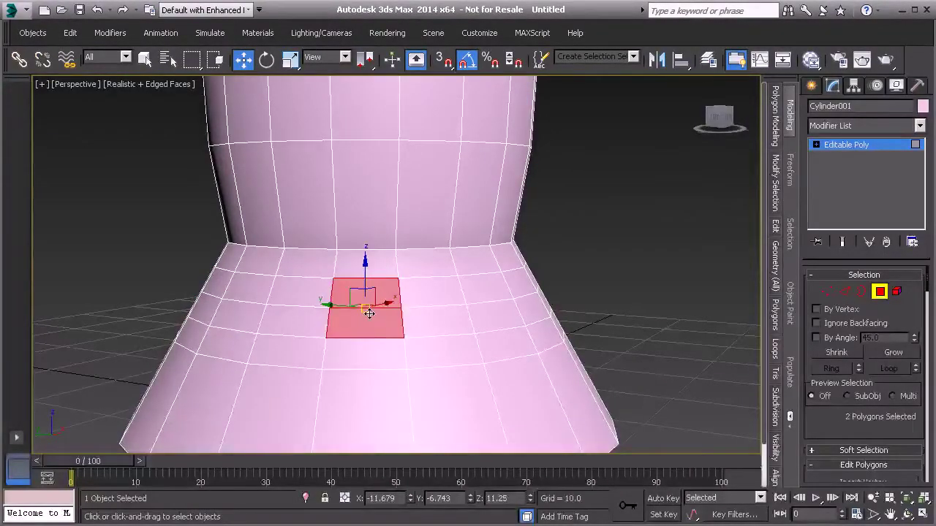
shift+click(430, 320)
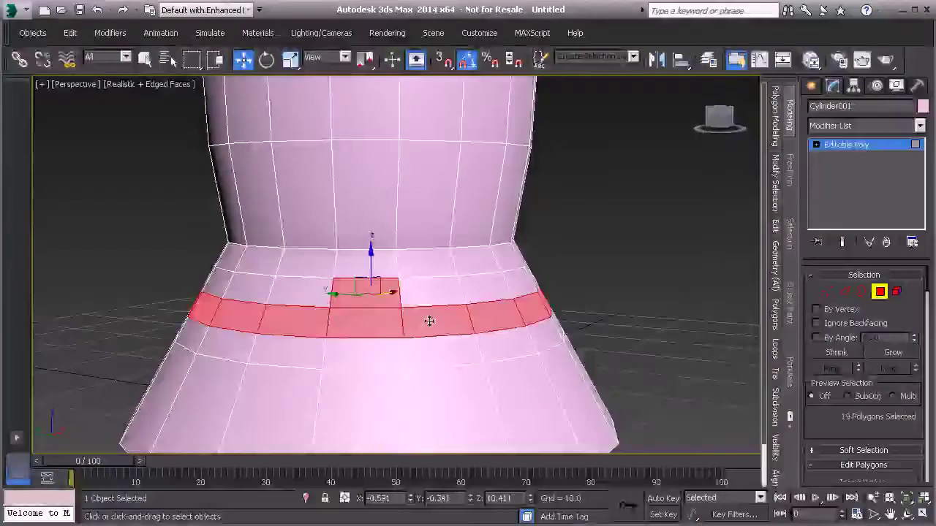
shift+click(424, 292)
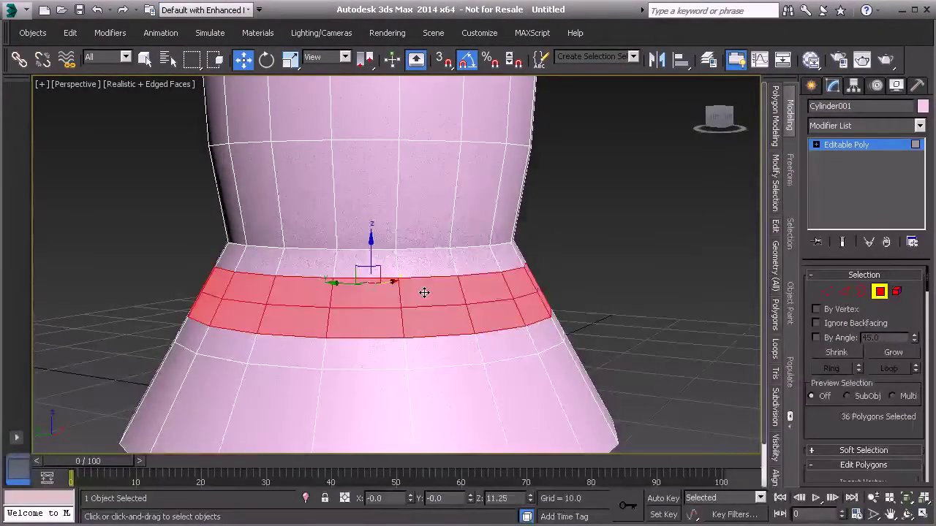
click(892, 353)
scroll(429, 310, down, 3)
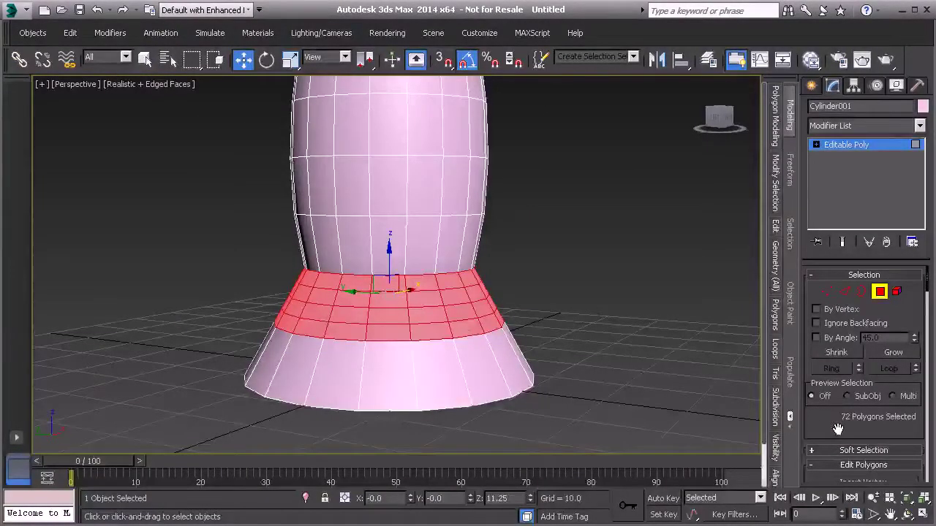
Apply a Taper modifier to the selected base polygons with Amount -0.32 and Curve 0.3.
click(919, 126)
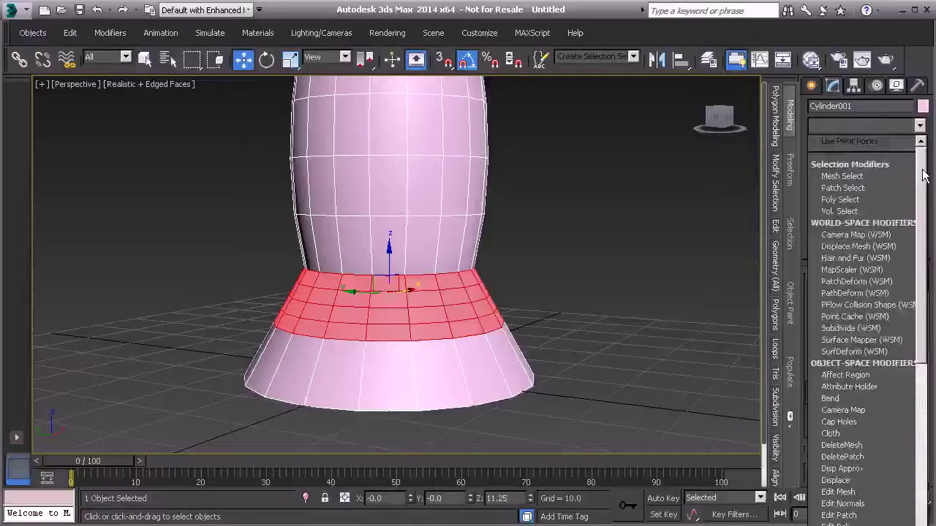
drag(922, 169, 920, 468)
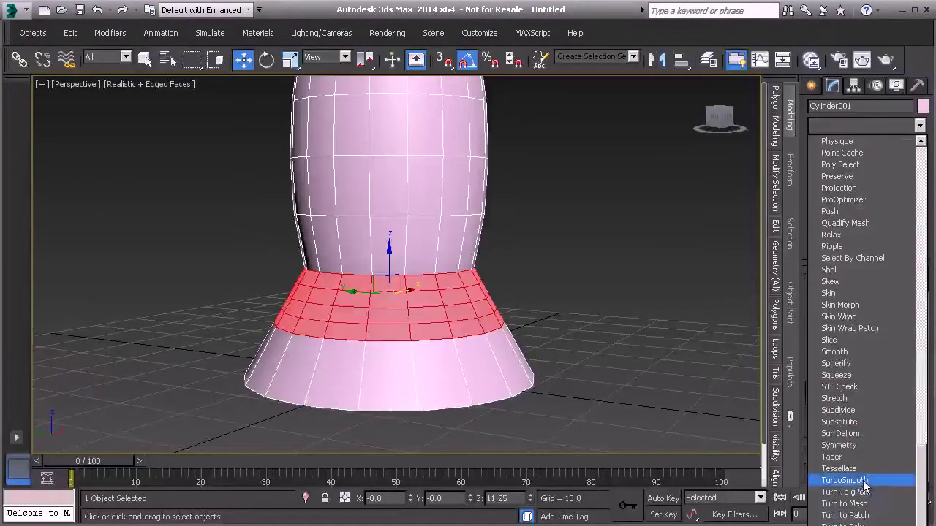
click(832, 457)
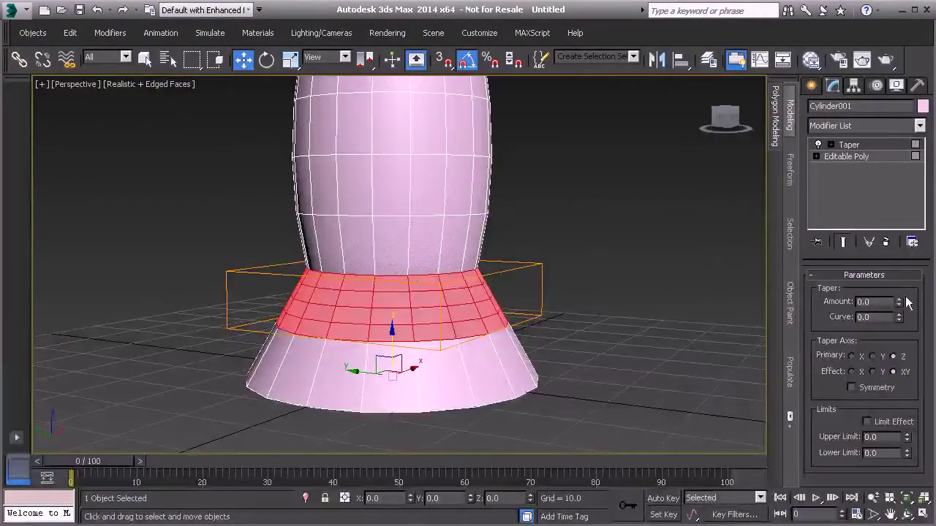
drag(899, 301, 895, 249)
drag(899, 319, 890, 385)
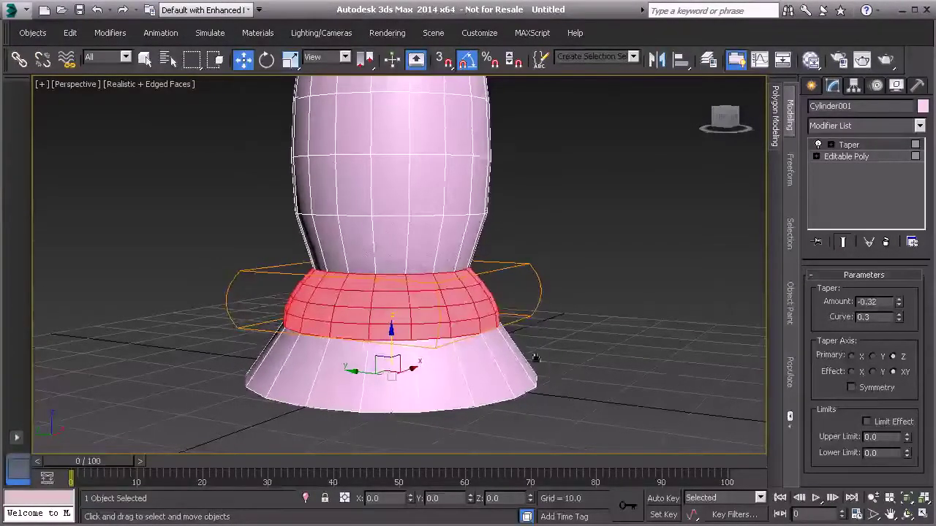
Convert the baluster with its tapered base band to Editable Poly.
middle_drag(536, 358, 577, 352)
alt+middle_drag(578, 353, 519, 332)
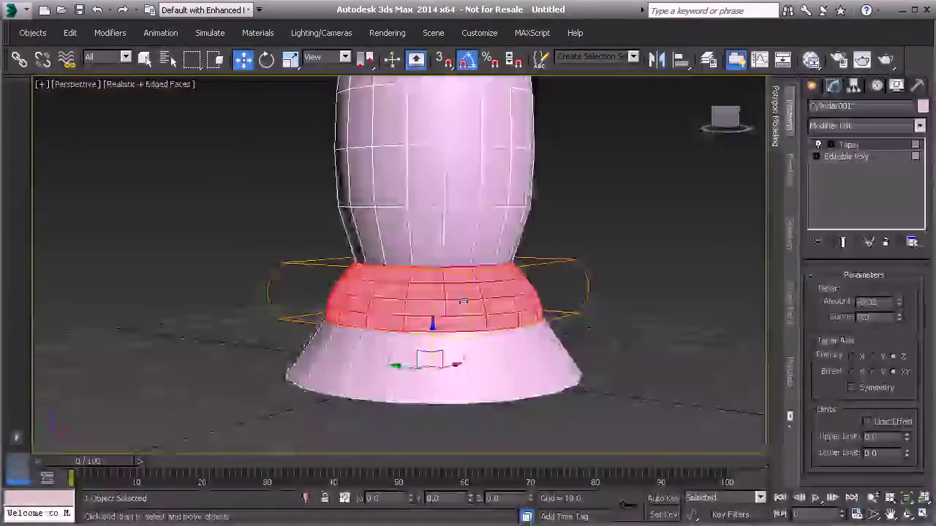
scroll(389, 340, down, 3)
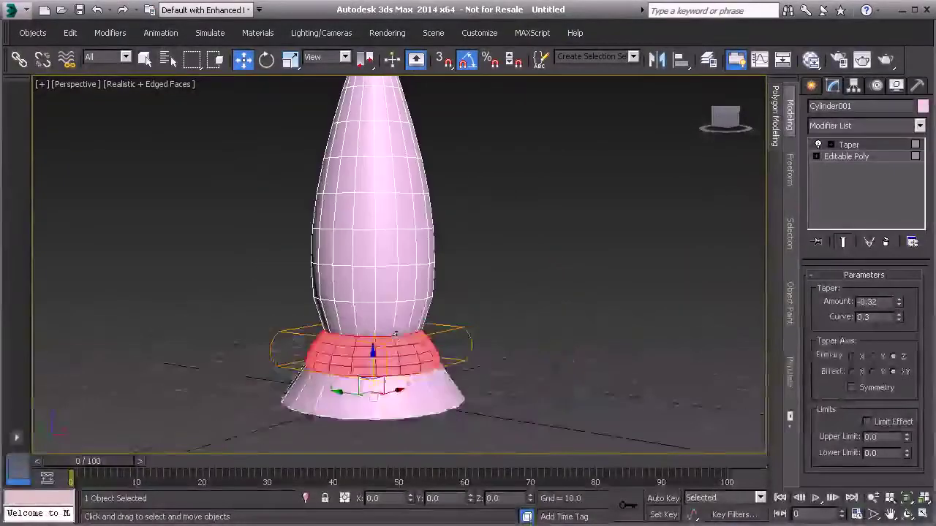
scroll(389, 340, down, 5)
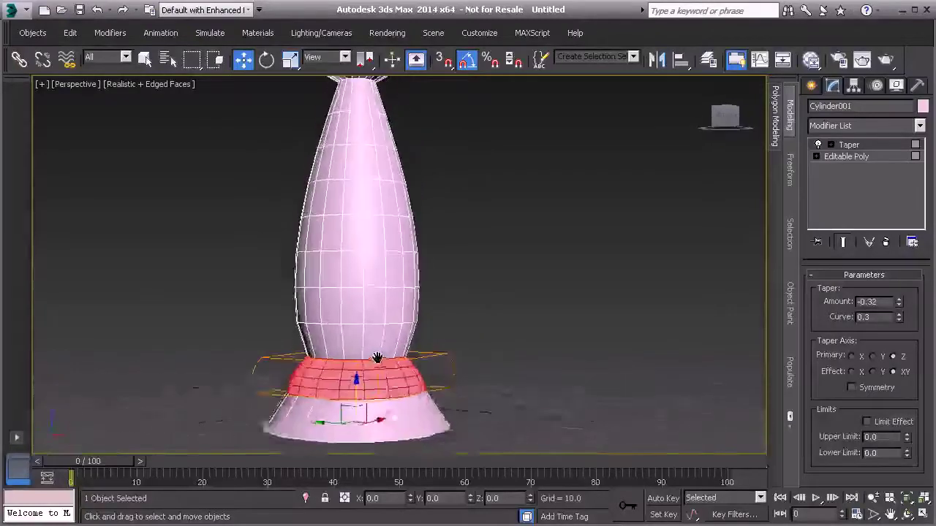
right_click(357, 283)
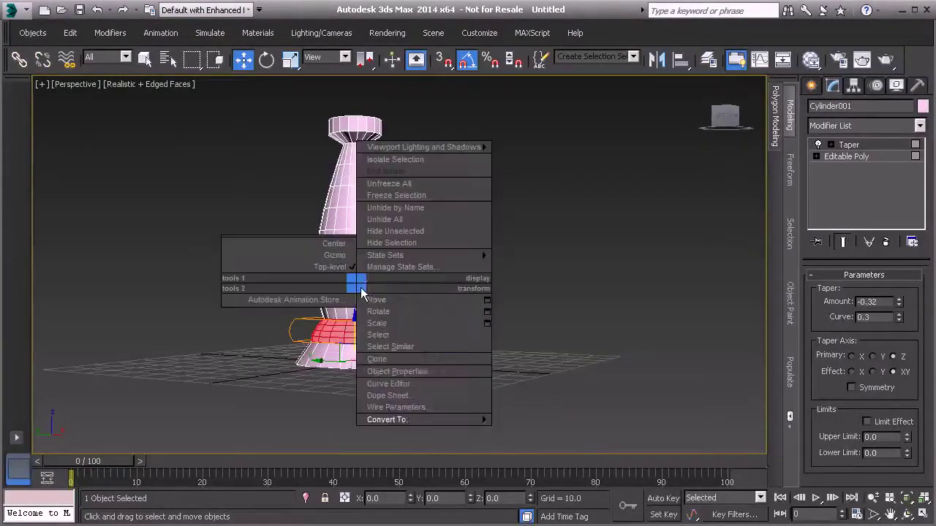
click(512, 431)
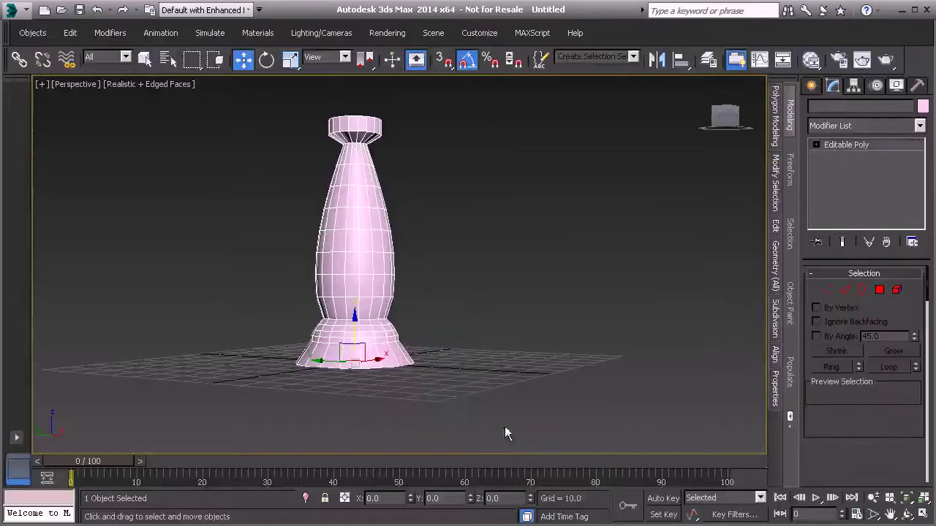
Inset the bottom cap polygon of the base by 10 and leave polygon level.
alt+middle_drag(450, 281, 339, 203)
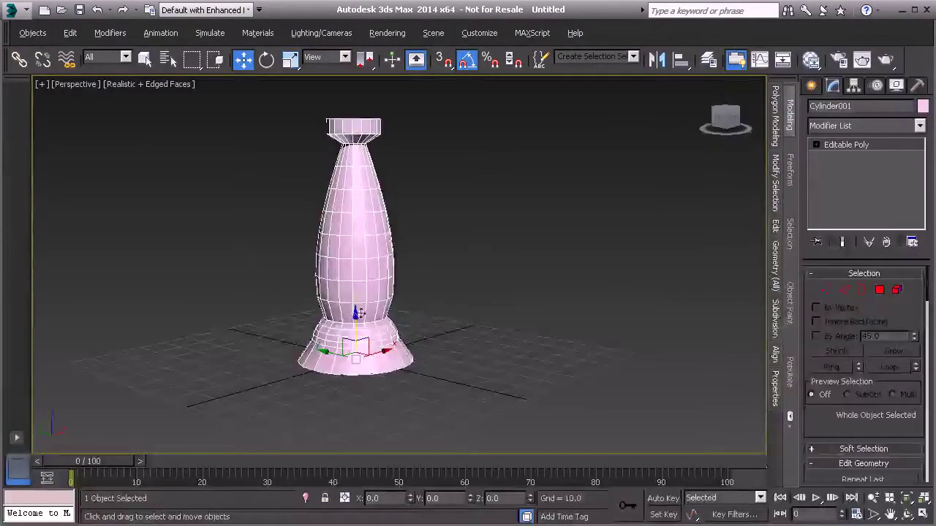
alt+middle_drag(364, 329, 387, 223)
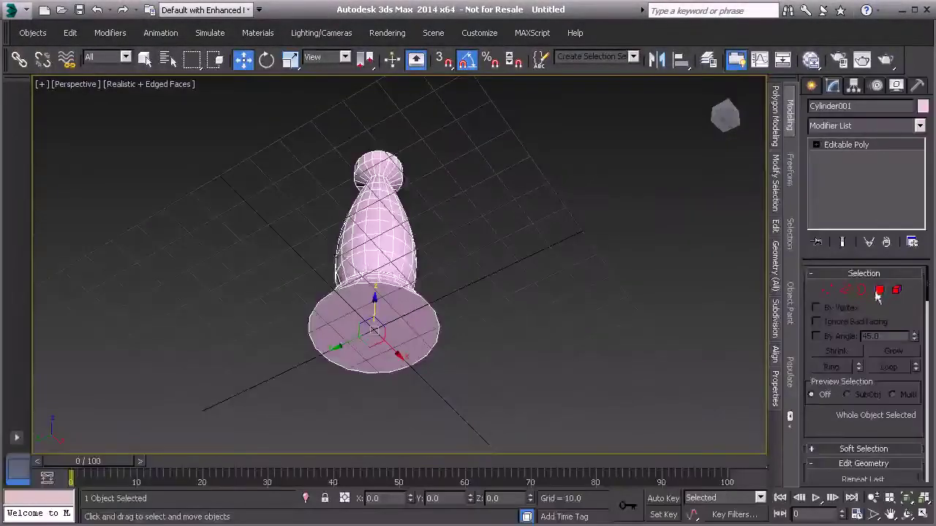
click(880, 291)
click(376, 333)
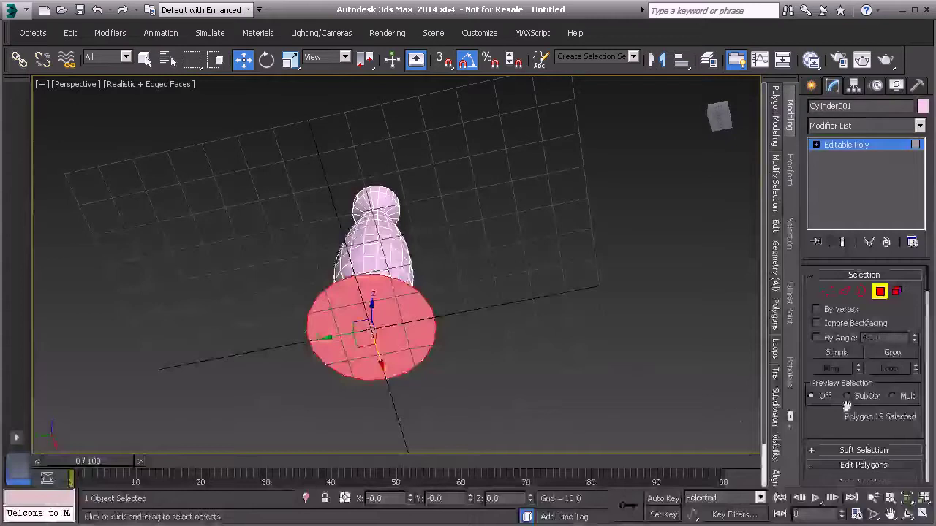
drag(848, 405, 846, 334)
click(912, 376)
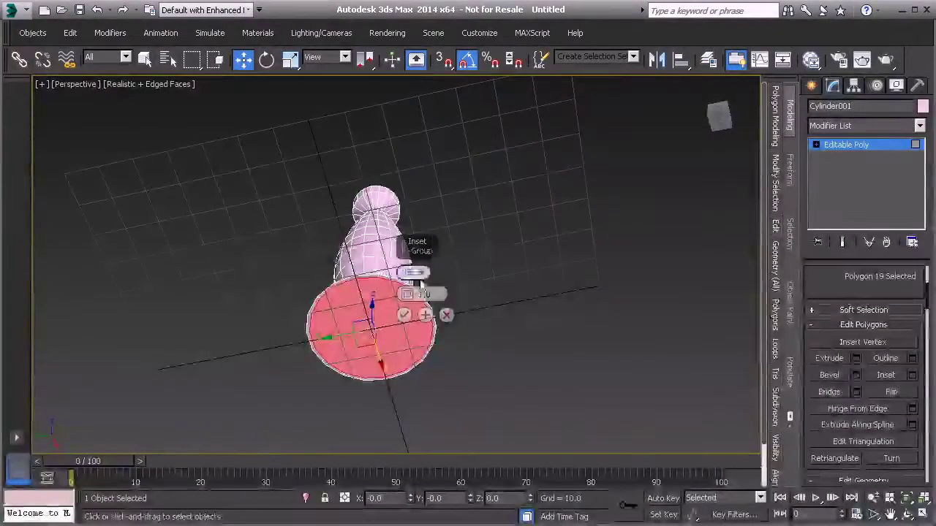
drag(407, 294, 408, 270)
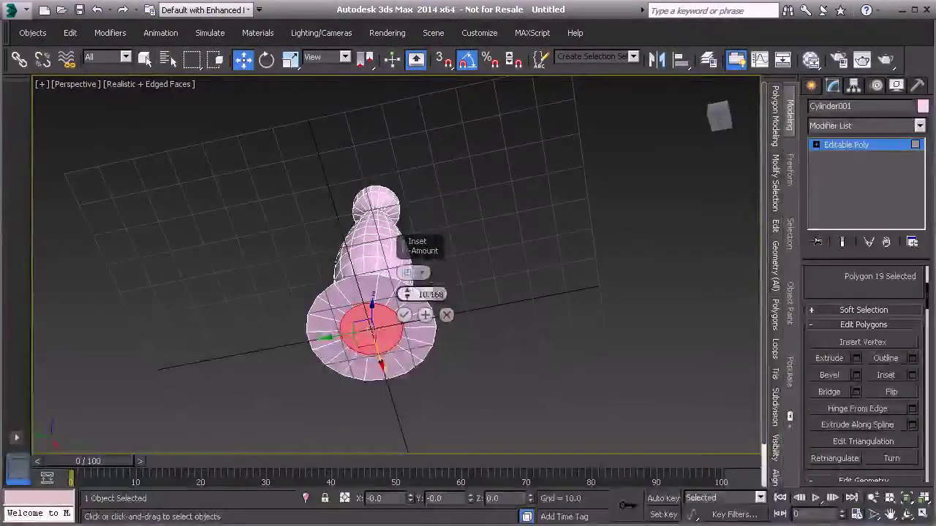
drag(442, 296, 401, 296)
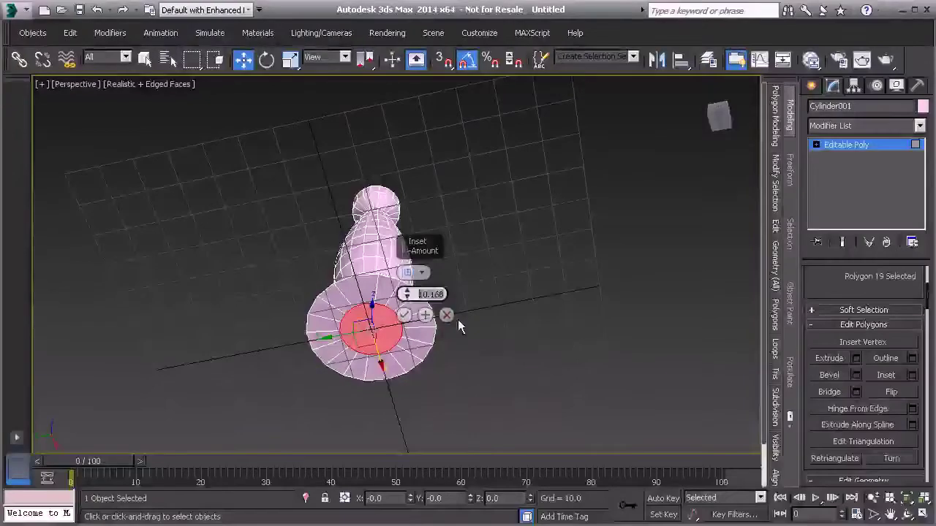
text(10)
key(Return)
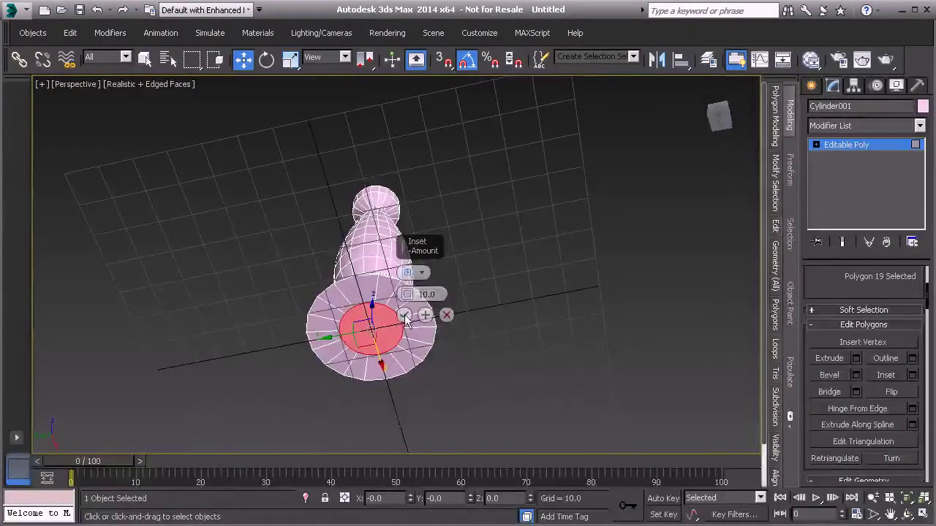
click(404, 315)
alt+middle_drag(427, 278, 409, 355)
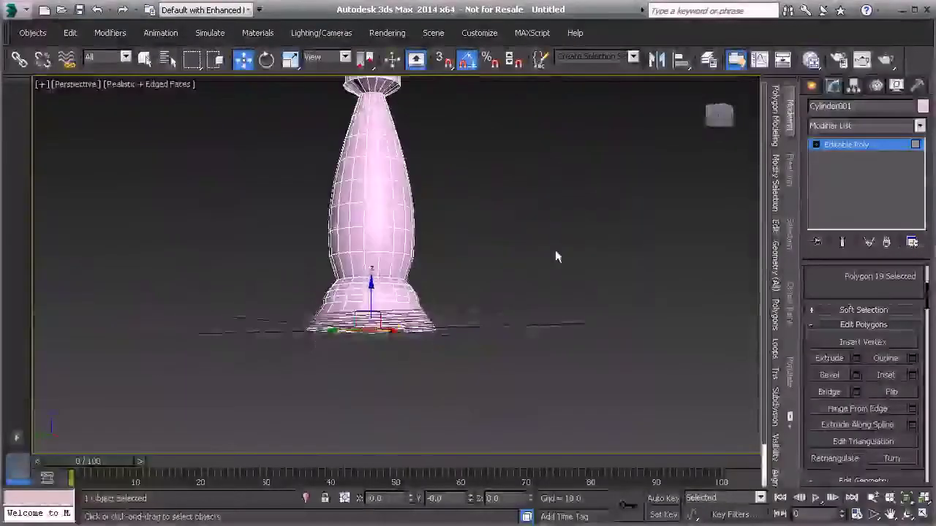
click(830, 146)
Move the baluster straight up along the Z axis to a height of about 219.
middle_drag(429, 301, 398, 277)
scroll(427, 279, down, 3)
middle_drag(391, 230, 383, 274)
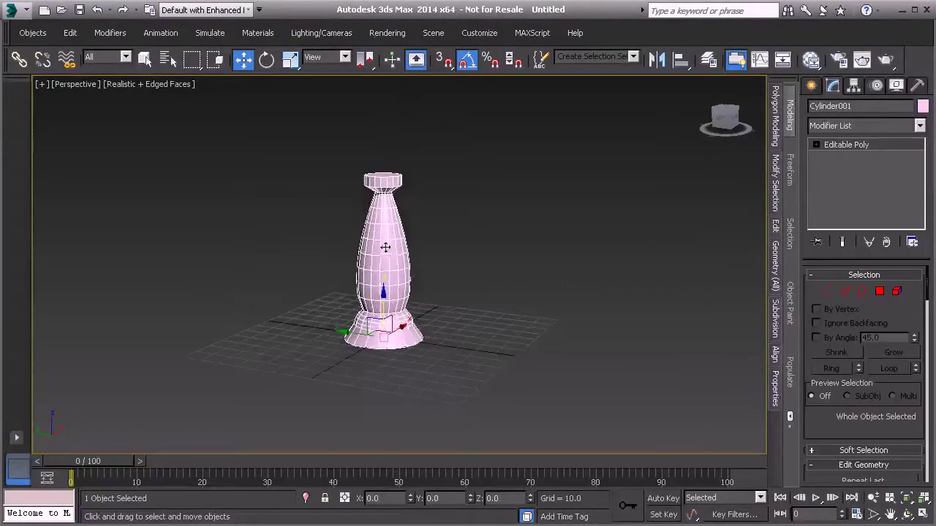
drag(382, 298, 384, 93)
middle_drag(424, 189, 430, 339)
scroll(431, 338, down, 3)
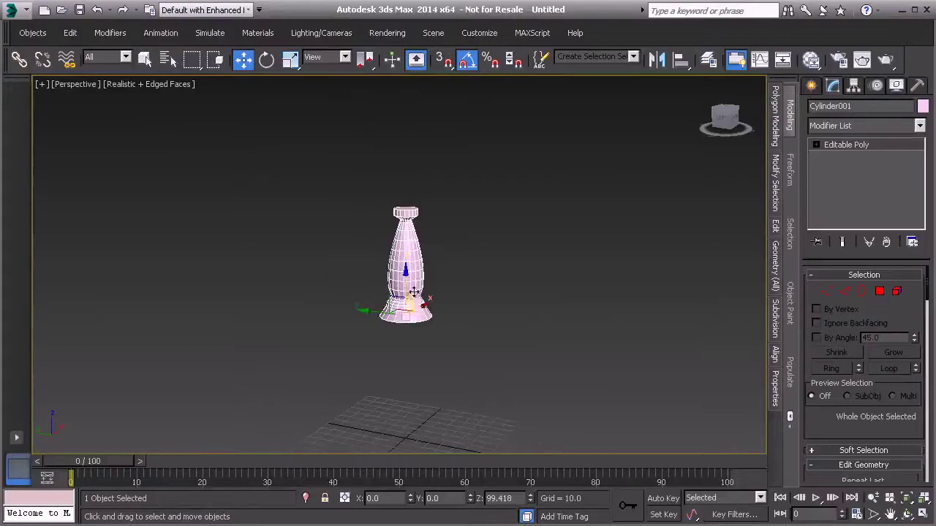
drag(406, 270, 406, 121)
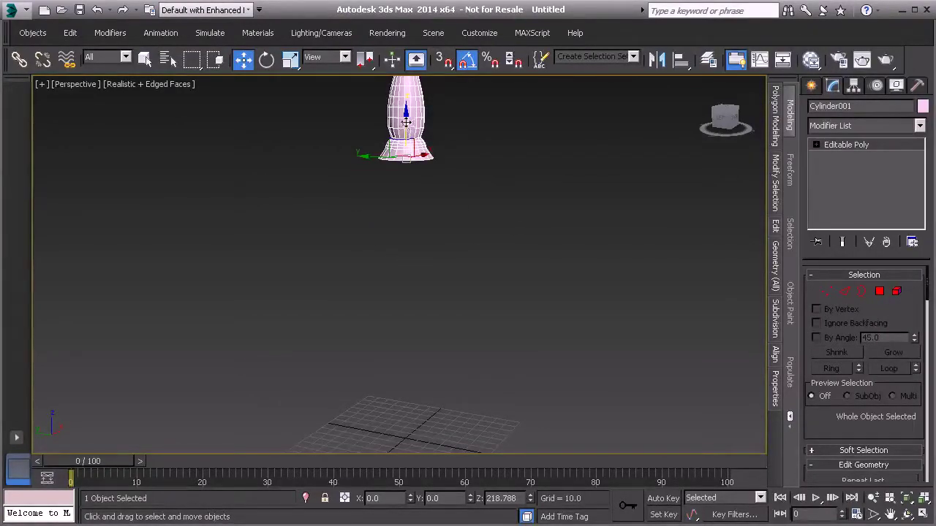
Clone the baluster downward along Z as a single instance at a height of about 15.
mouse_move(407, 122)
shift+mouse_down()
mouse_move(392, 245)
mouse_move(407, 387)
shift+mouse_up()
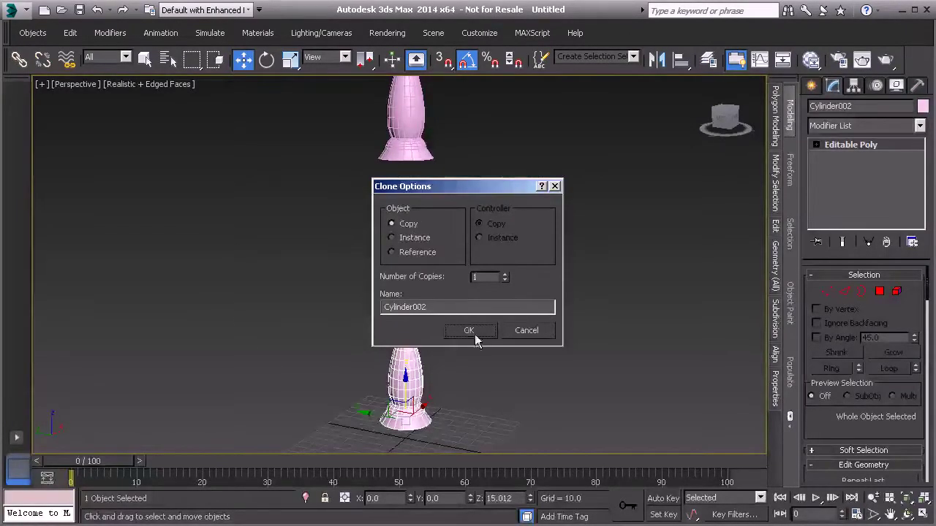
click(391, 237)
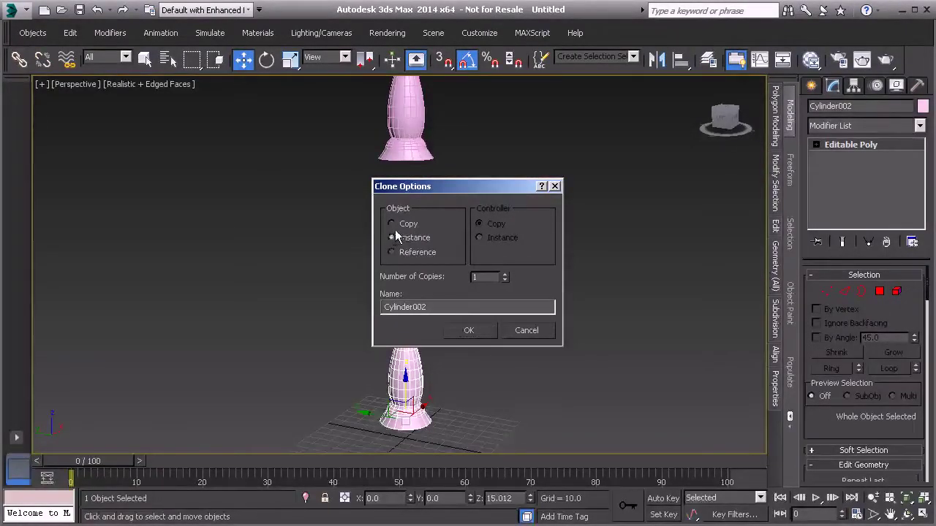
click(464, 333)
Rotate the lower baluster instance -180 degrees about the X axis so it stands upside down.
click(266, 59)
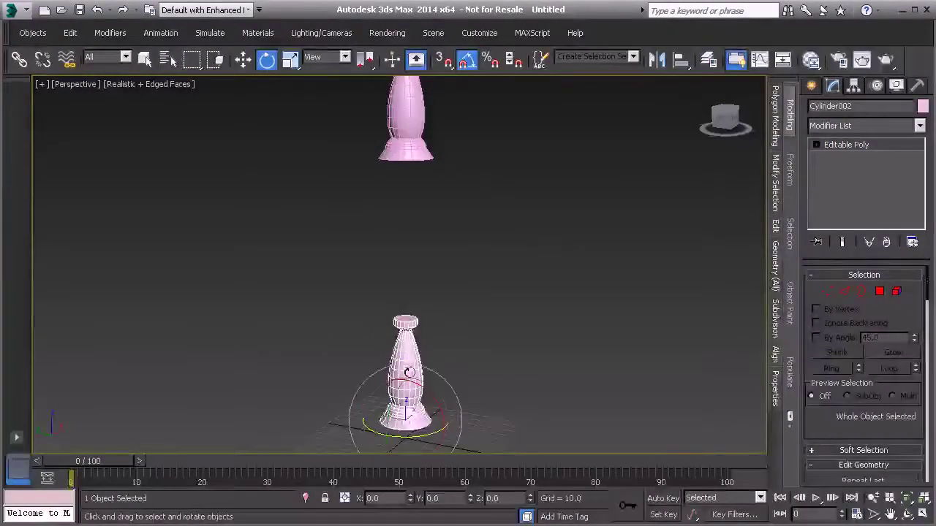
drag(426, 392, 345, 306)
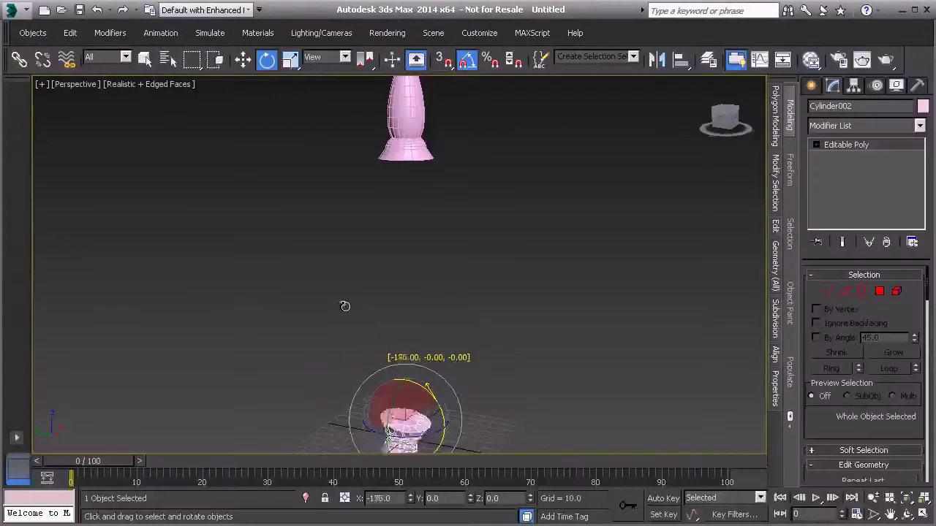
click(469, 64)
middle_drag(436, 369, 419, 319)
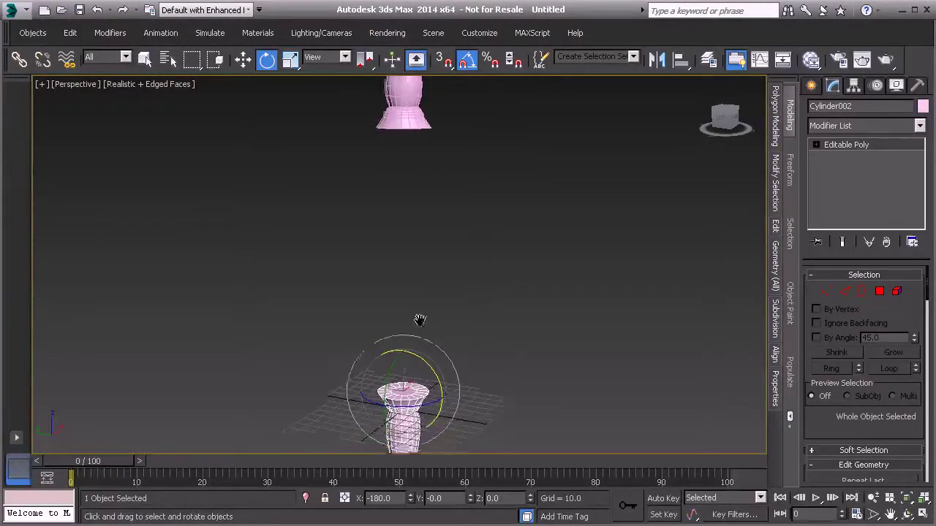
scroll(419, 320, down, 3)
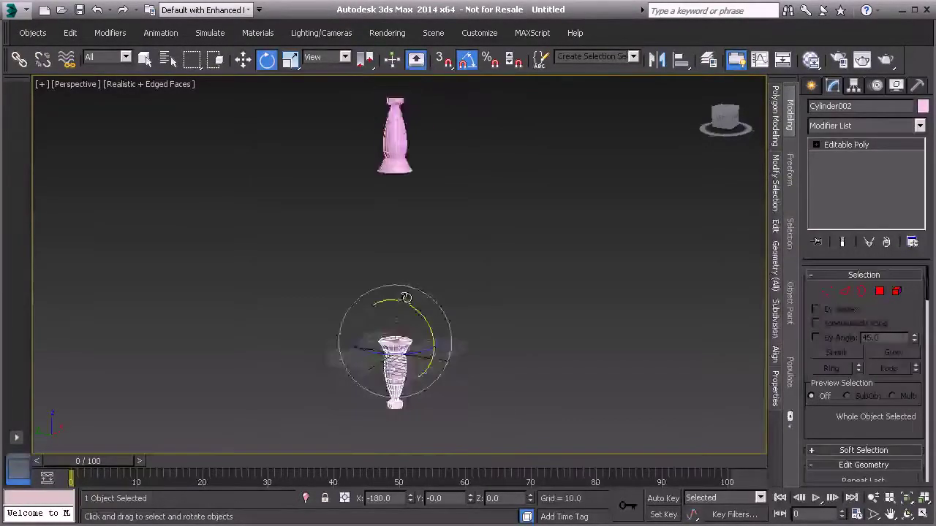
Raise the upper baluster further along Z and lift the flipped lower one to a height of about 83.
click(394, 169)
click(244, 62)
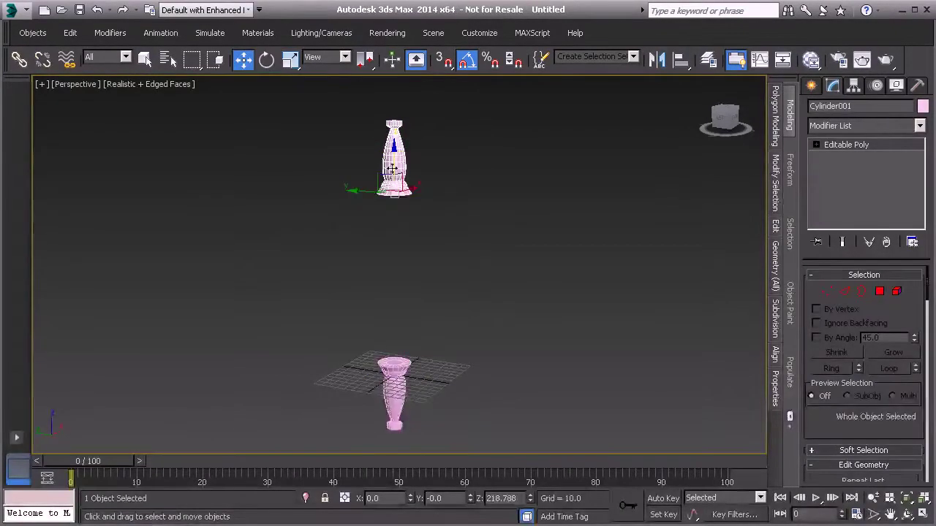
drag(393, 169, 393, 53)
click(394, 372)
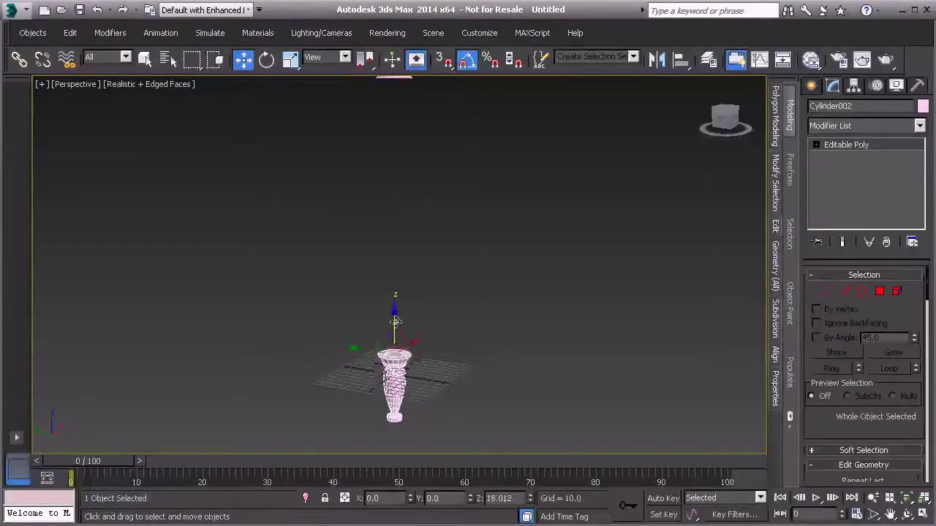
drag(395, 321, 397, 261)
middle_drag(397, 261, 403, 326)
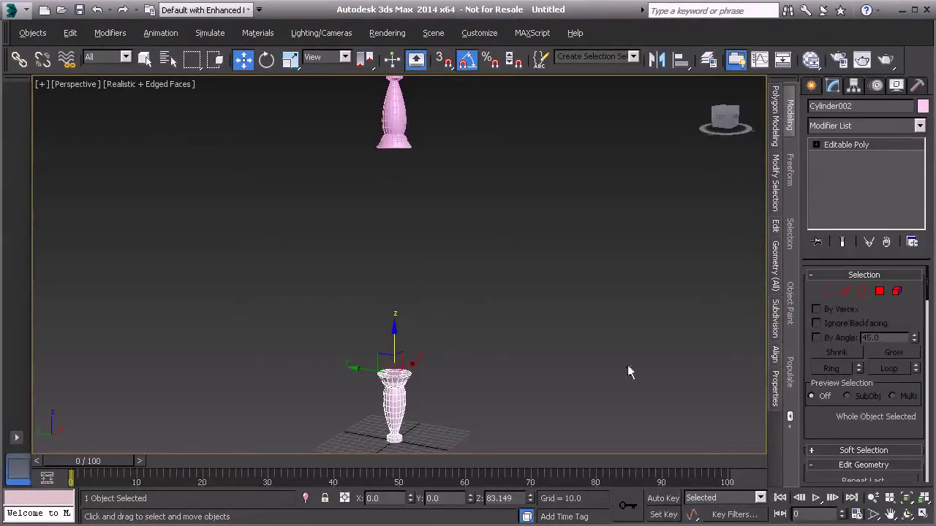
Attach the upper baluster to the flipped lower one to make a single editable poly.
scroll(828, 431, down, 5)
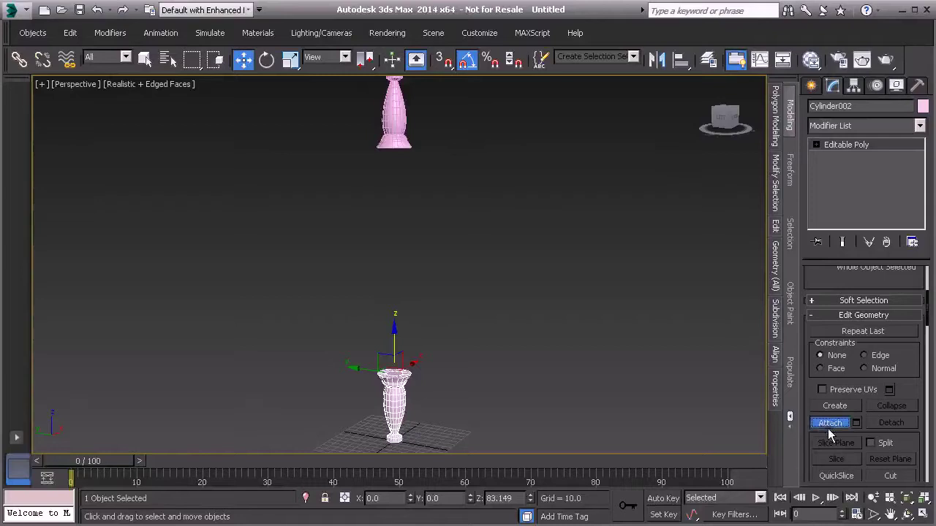
click(828, 428)
click(406, 135)
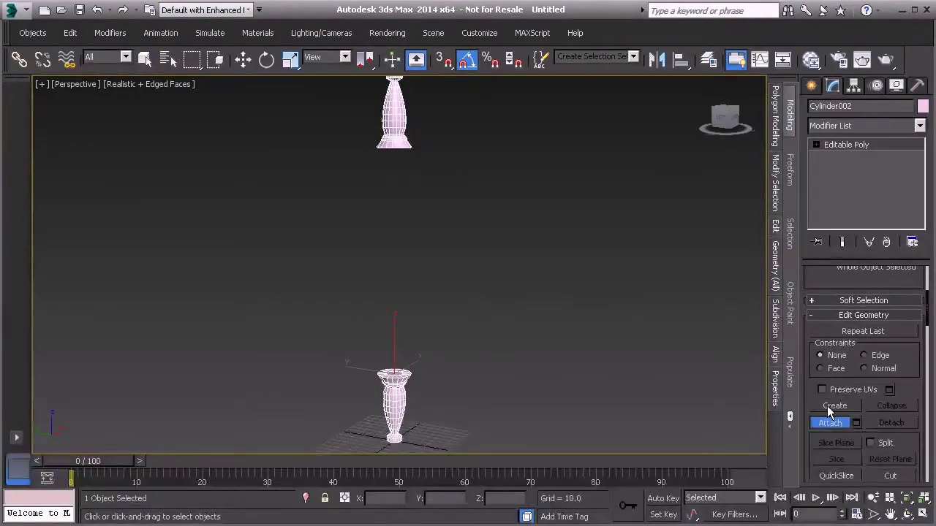
key(4)
Bridge the two facing inset cap polygons with 1 segment to form a straight shaft between the balusters.
click(878, 292)
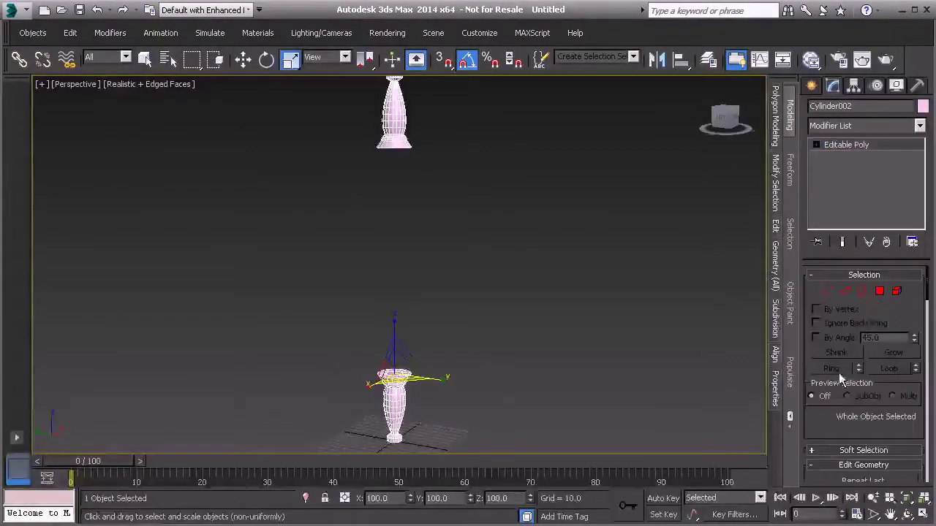
click(880, 292)
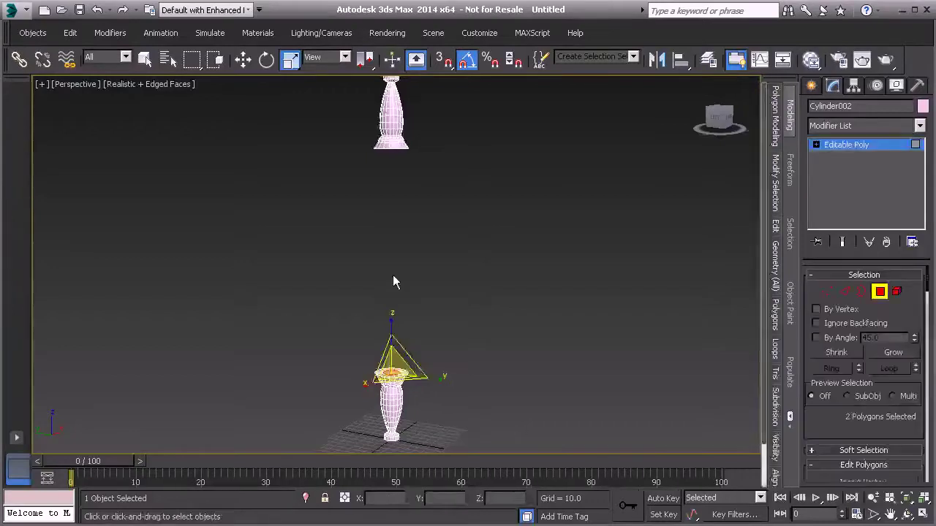
alt+middle_drag(392, 276, 397, 211)
scroll(850, 419, down, 5)
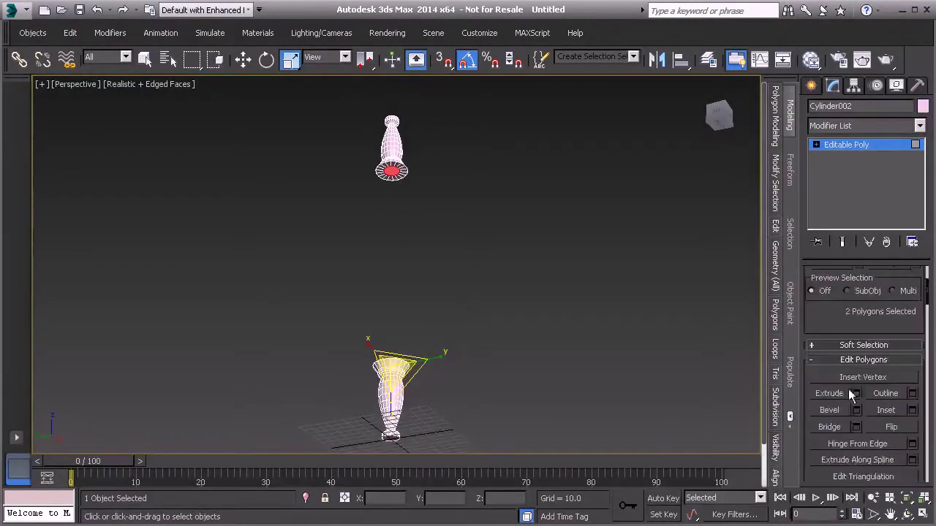
click(856, 427)
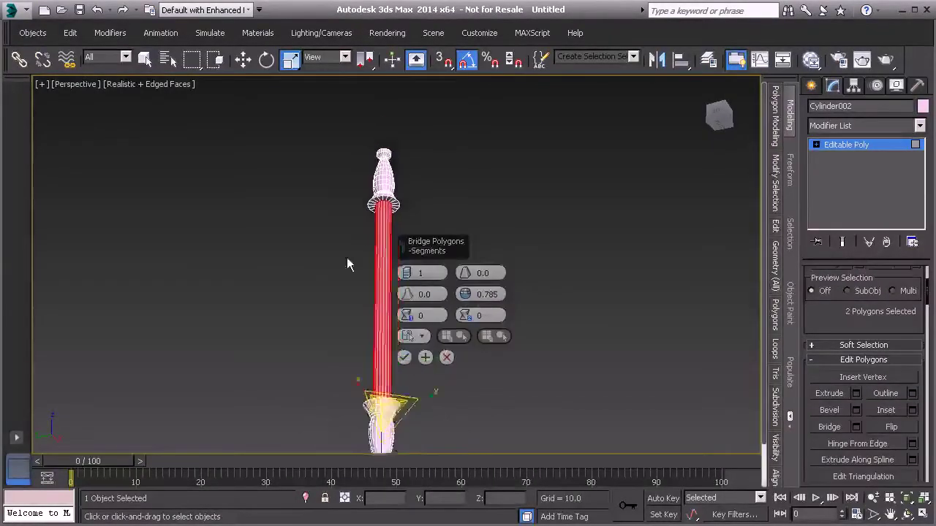
scroll(346, 258, up, 3)
middle_drag(361, 285, 373, 313)
scroll(321, 236, down, 4)
click(404, 357)
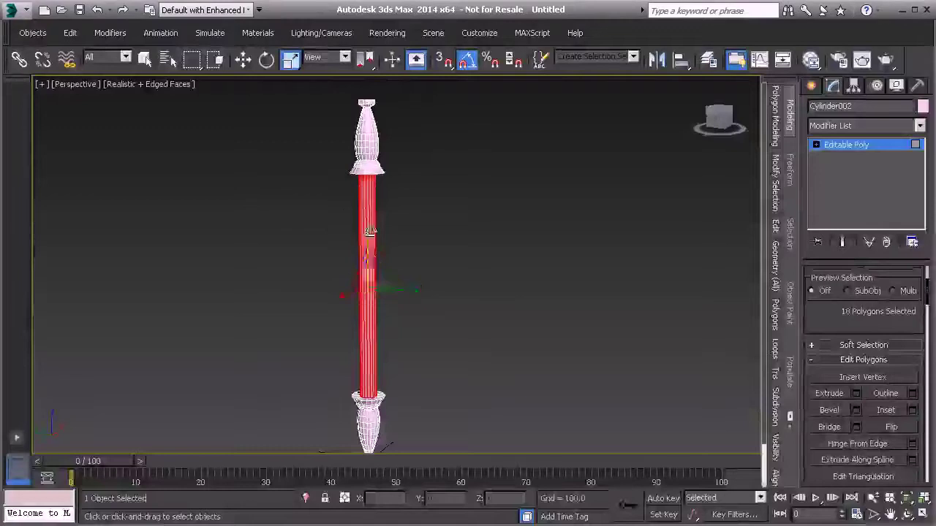
Scale the bridged shaft polygons inward horizontally to make the shaft slimmer, and leave polygon level.
scroll(381, 311, up, 3)
drag(359, 277, 347, 257)
scroll(372, 319, down, 2)
middle_drag(371, 319, 370, 290)
scroll(376, 288, down, 3)
drag(371, 287, 373, 294)
alt+middle_drag(376, 281, 373, 267)
alt+middle_drag(411, 299, 414, 292)
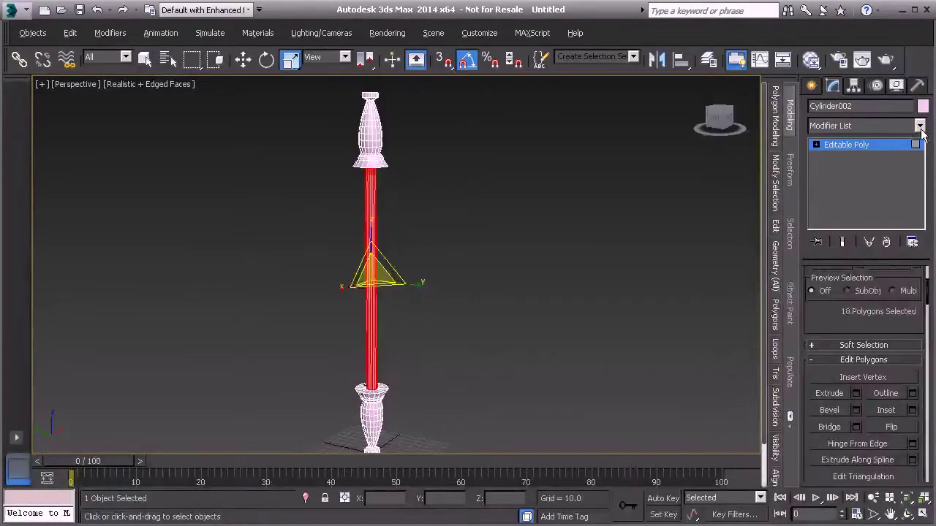
click(872, 145)
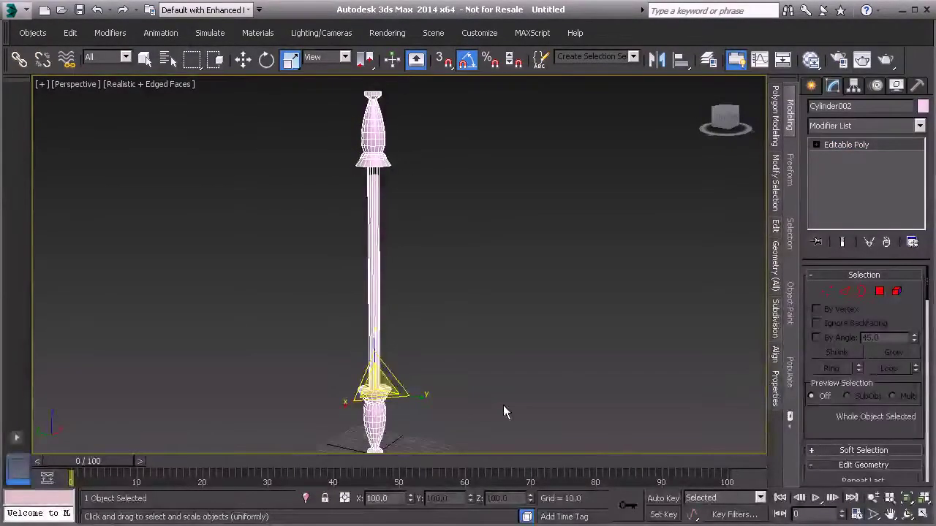
Apply a TurboSmooth modifier to the joined baluster.
click(919, 126)
scroll(863, 329, down, 15)
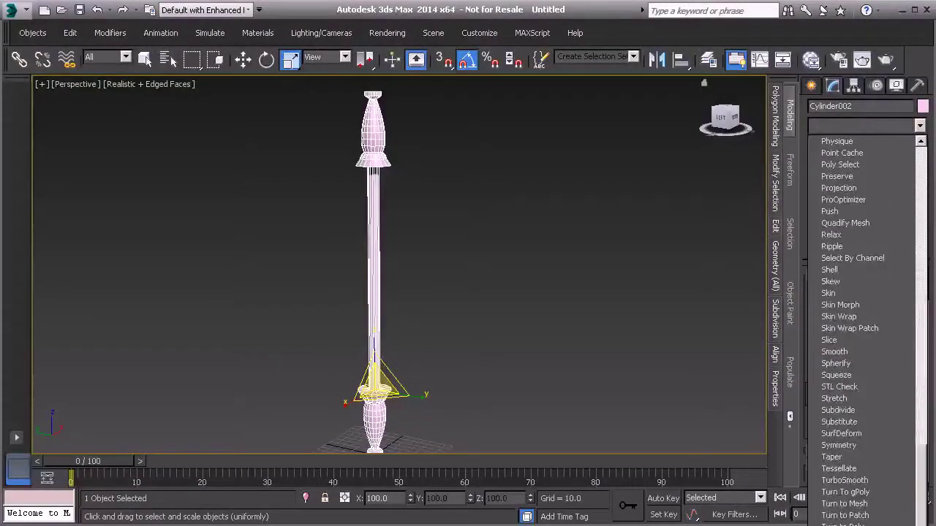
click(844, 480)
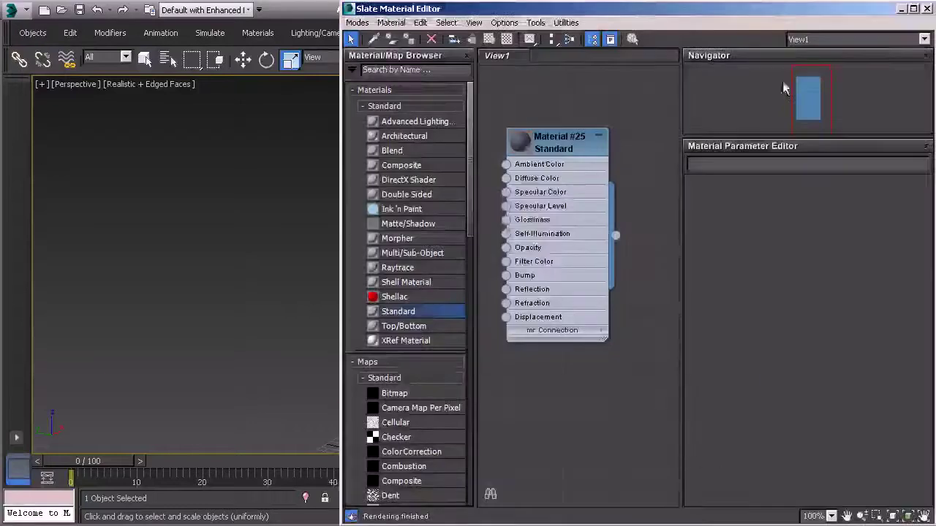
click(810, 59)
click(409, 40)
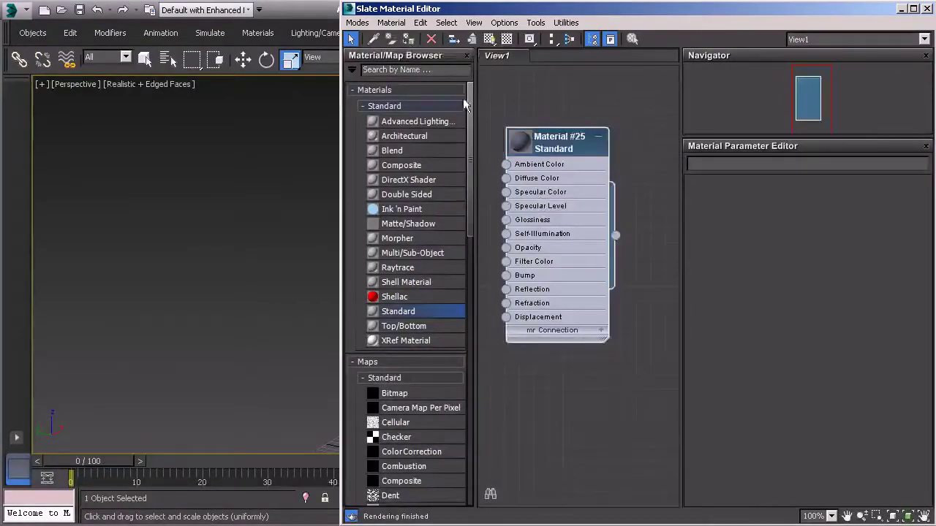
click(926, 10)
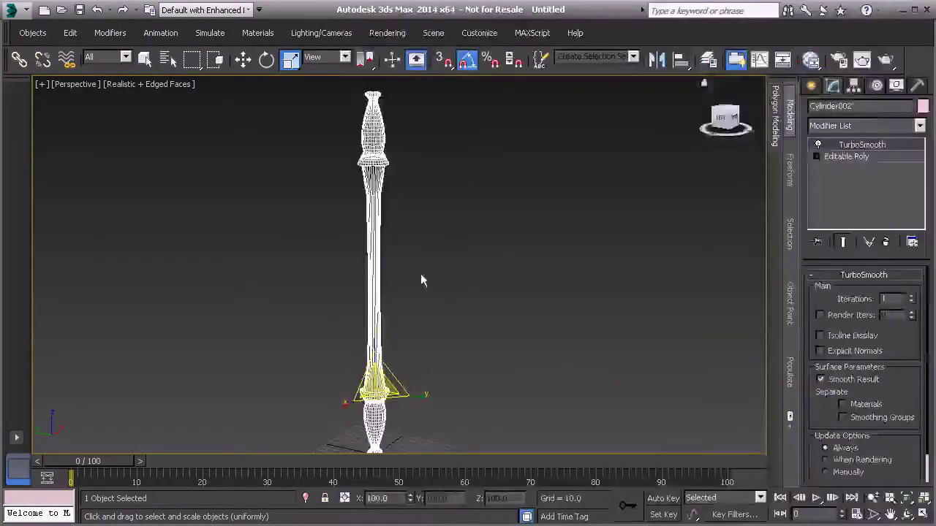
Deselect the baluster, turn off edged faces and examine the smoothed shaft where it meets the lower collar.
click(410, 269)
key(F4)
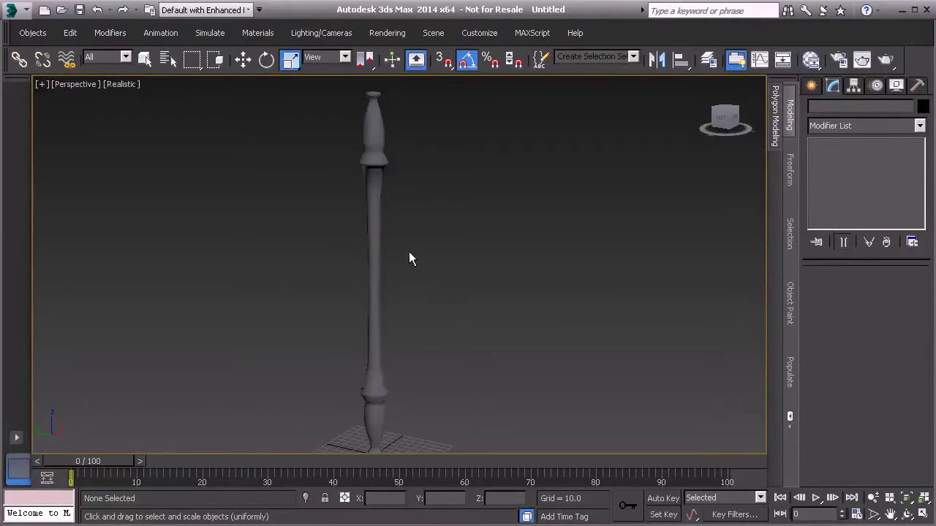
scroll(408, 248, up, 5)
middle_drag(419, 248, 442, 161)
scroll(439, 162, down, 3)
alt+middle_drag(420, 223, 403, 329)
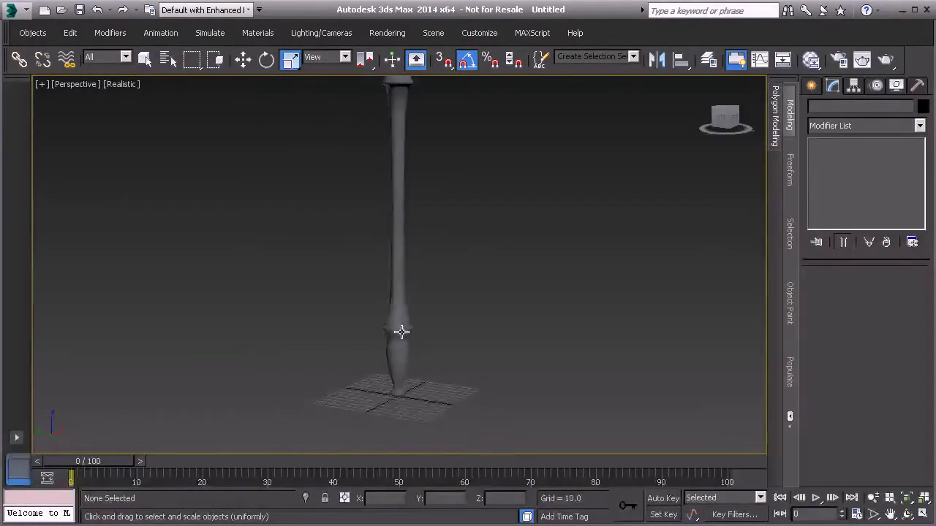
scroll(402, 332, up, 4)
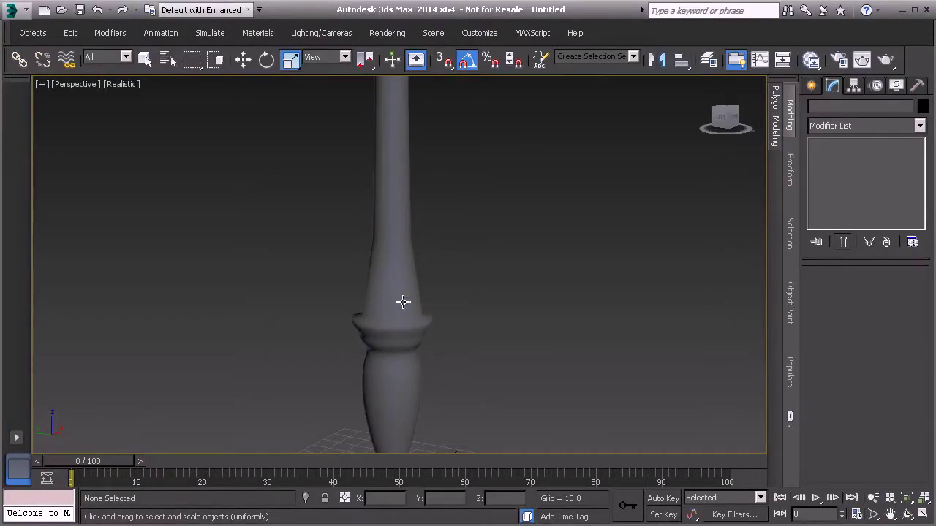
Reselect the baluster and enter edge level of its Editable Poly with the smoothed end result shown.
click(403, 302)
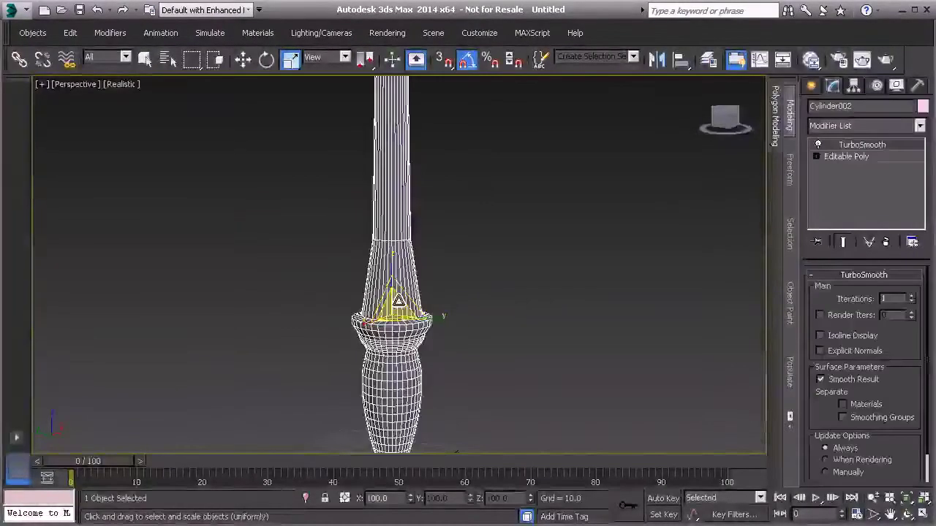
click(838, 157)
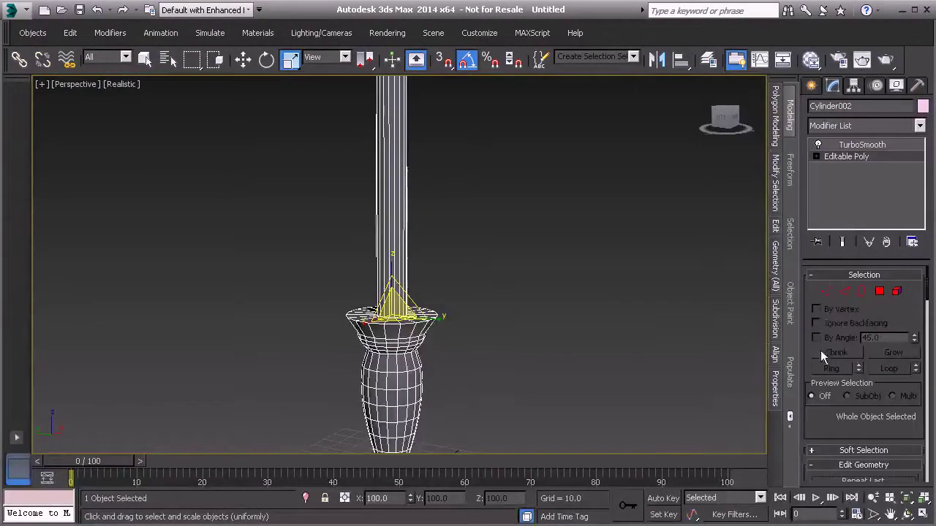
click(845, 292)
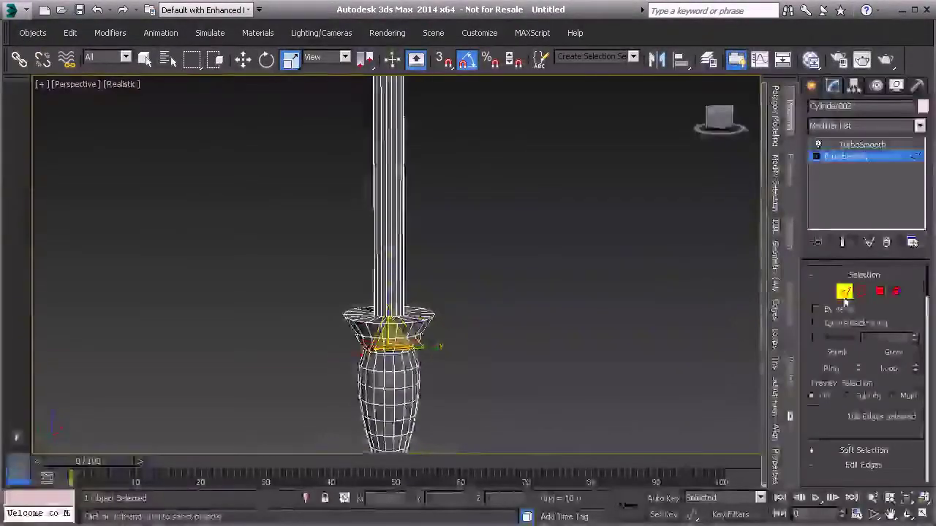
click(841, 242)
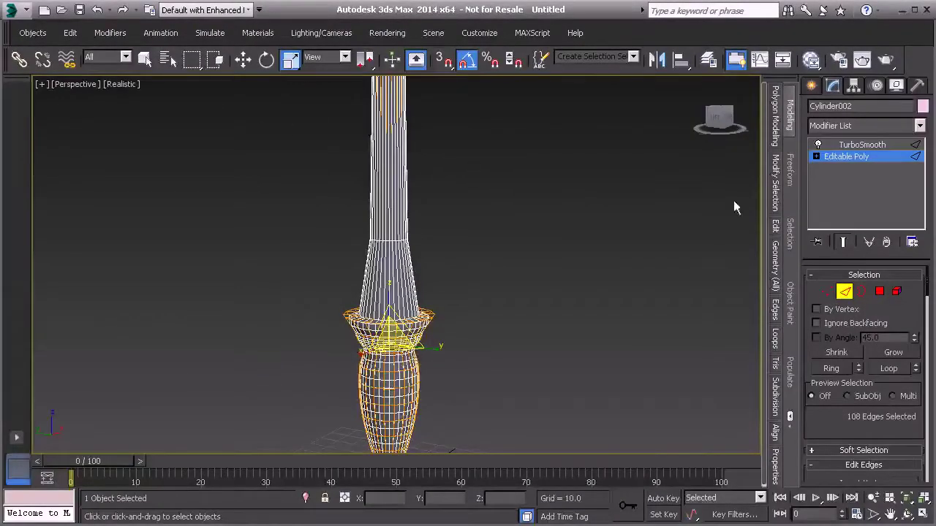
Insert a supporting edge loop with Swift Loop around the base of the shaft, just above the lower collar.
mouse_move(775, 228)
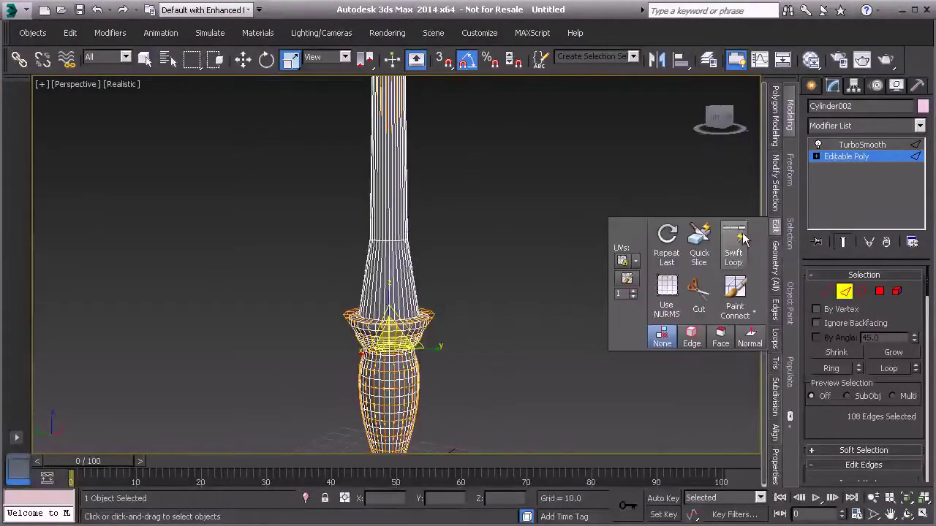
click(743, 239)
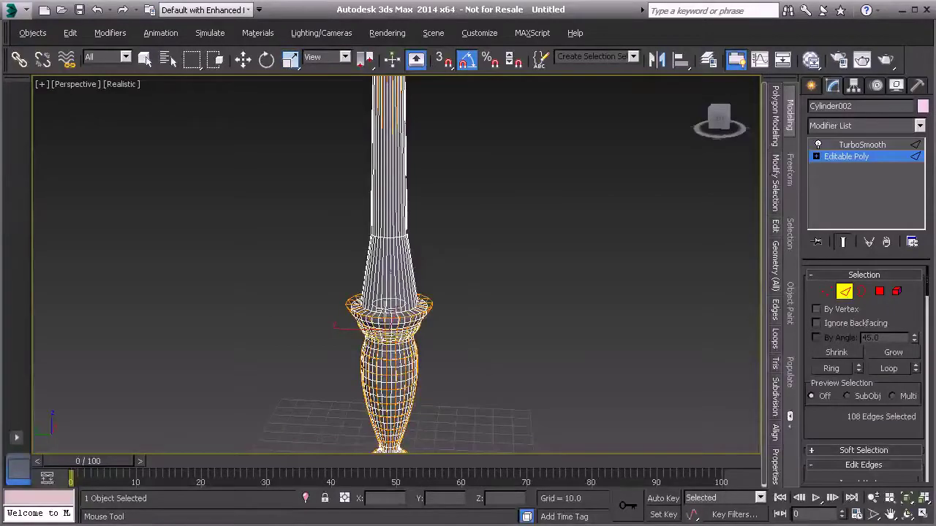
click(386, 309)
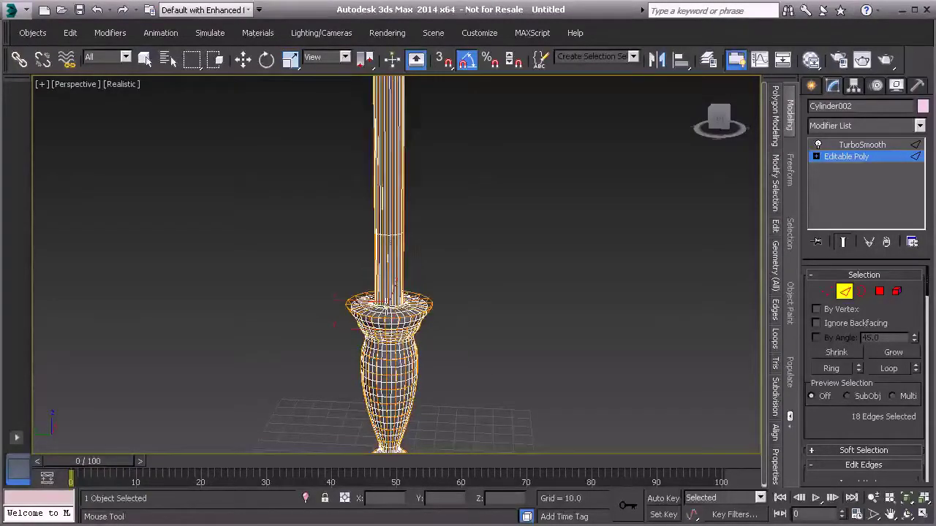
Insert a supporting edge loop with Swift Loop around the top of the shaft, just below the upper collar.
middle_drag(389, 168, 401, 428)
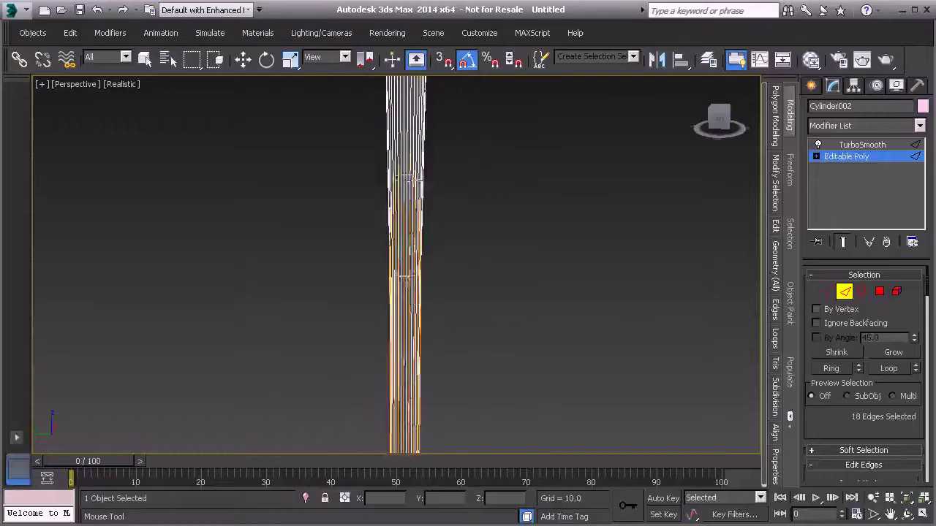
middle_drag(409, 102, 409, 223)
scroll(400, 209, up, 4)
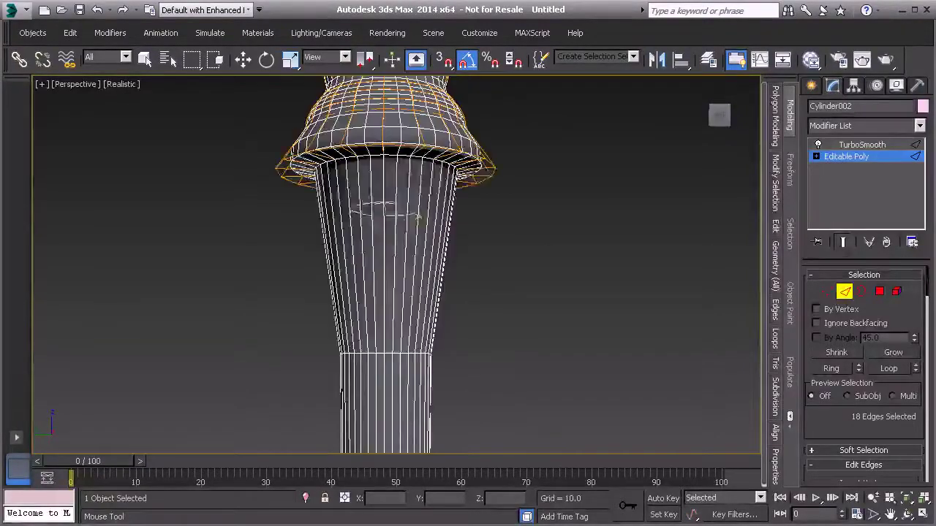
click(388, 180)
key(w)
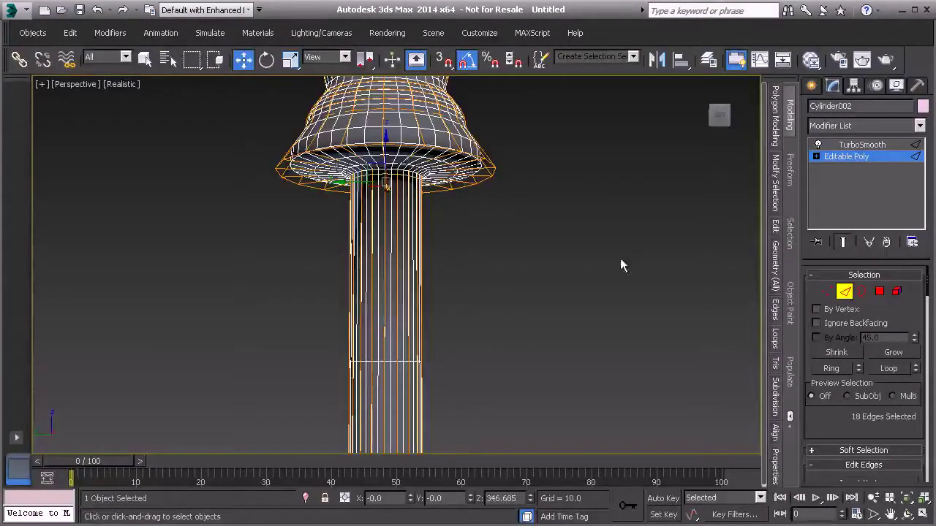
Leave edge level, deselect the baluster and examine the smoothed shaft between the two collars.
click(841, 291)
click(552, 278)
scroll(509, 285, down, 6)
middle_drag(500, 291, 385, 231)
scroll(414, 270, down, 3)
scroll(413, 271, down, 3)
scroll(394, 244, up, 3)
Reselect the baluster, set its TurboSmooth to 2 iterations and enable Isoline Display.
click(382, 167)
middle_drag(378, 155, 402, 206)
scroll(402, 206, up, 3)
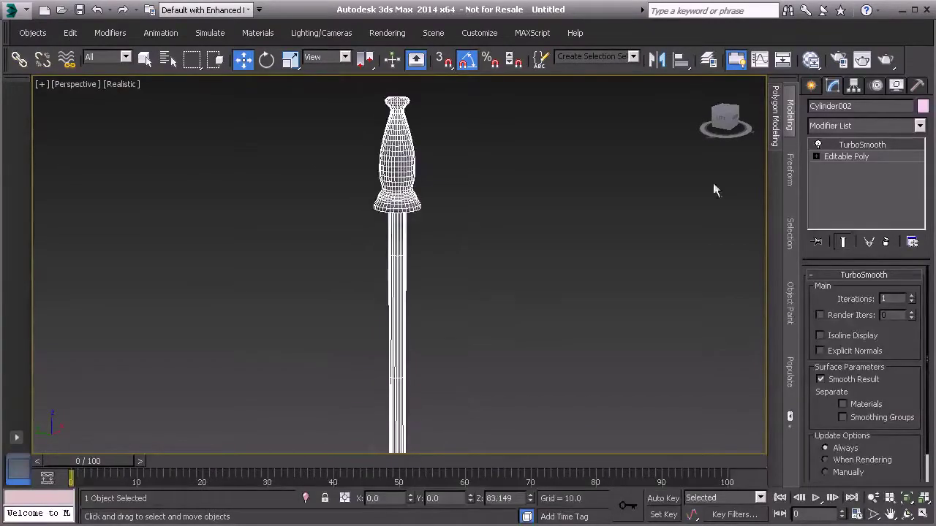
click(911, 295)
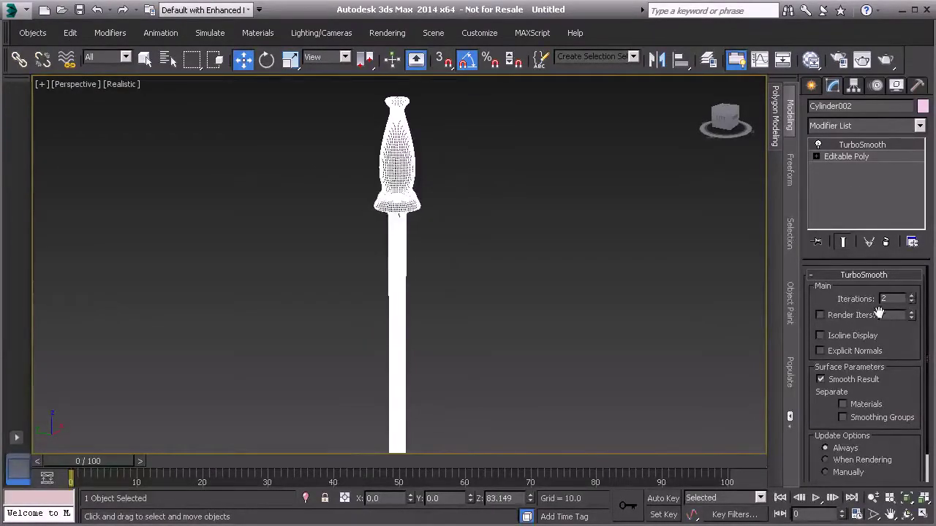
click(819, 334)
At edge level of the Editable Poly, select the edge loop just above the upper collar's flare and scale it inward to deepen the groove.
scroll(478, 241, up, 4)
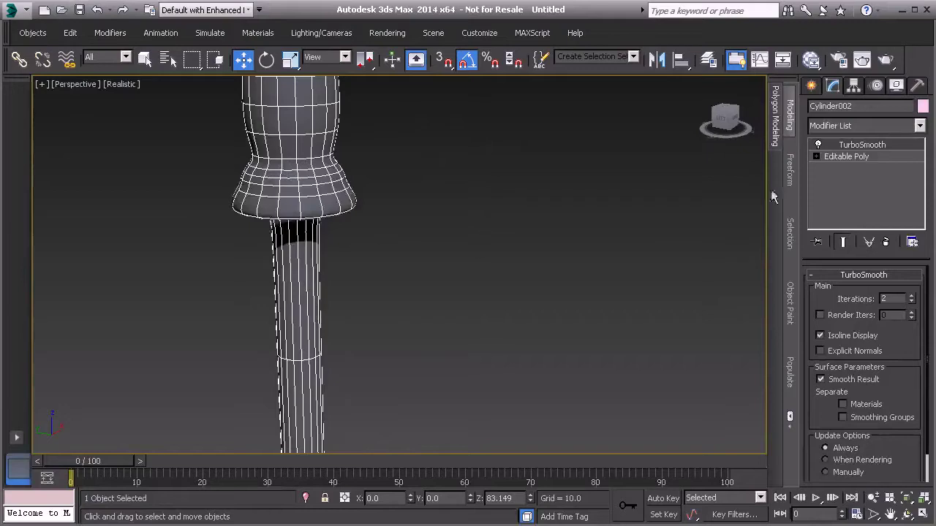
click(852, 156)
click(845, 291)
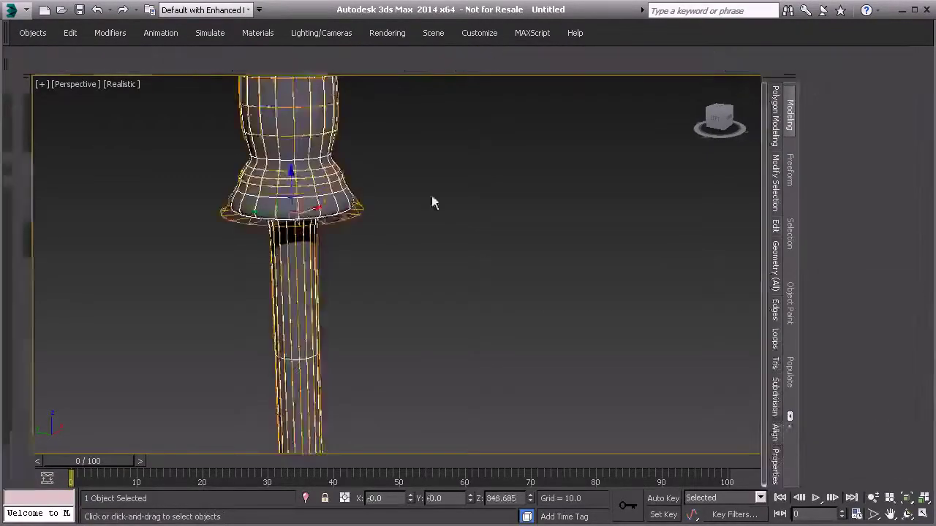
scroll(432, 200, up, 3)
click(433, 211)
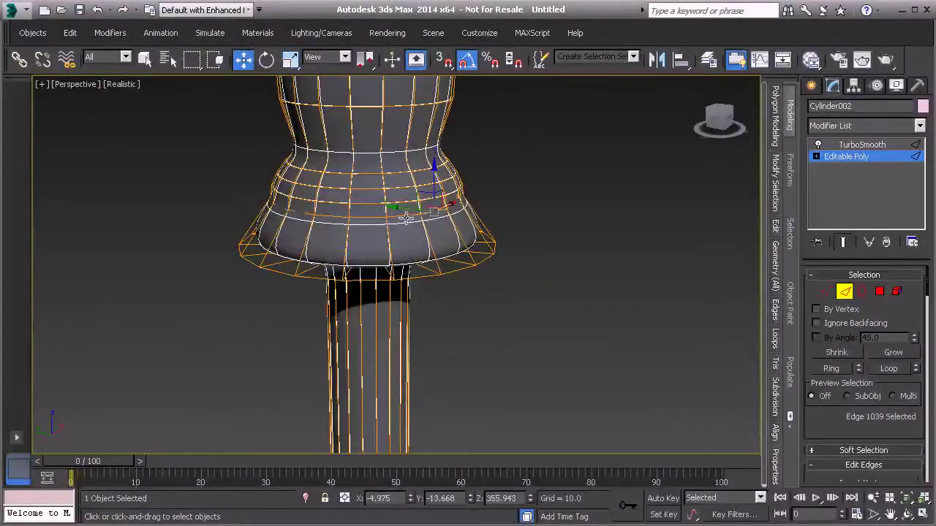
double_click(402, 214)
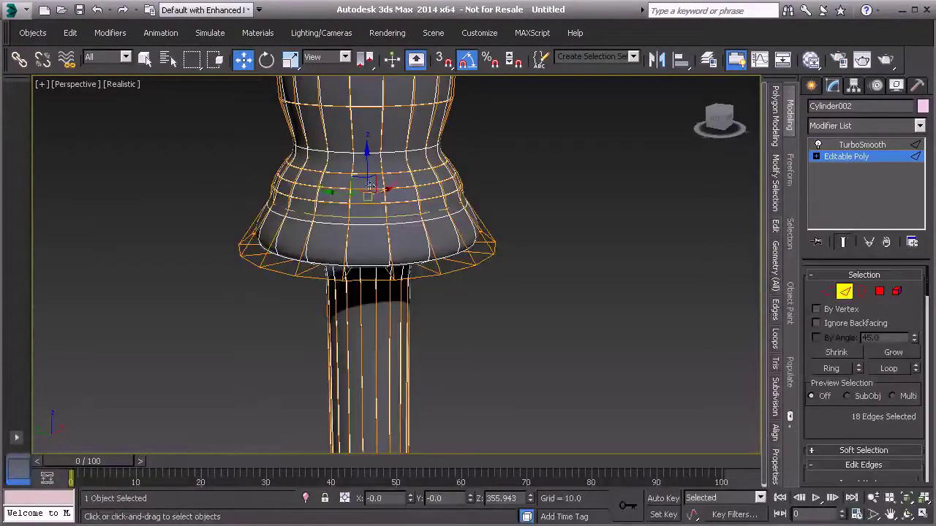
click(290, 61)
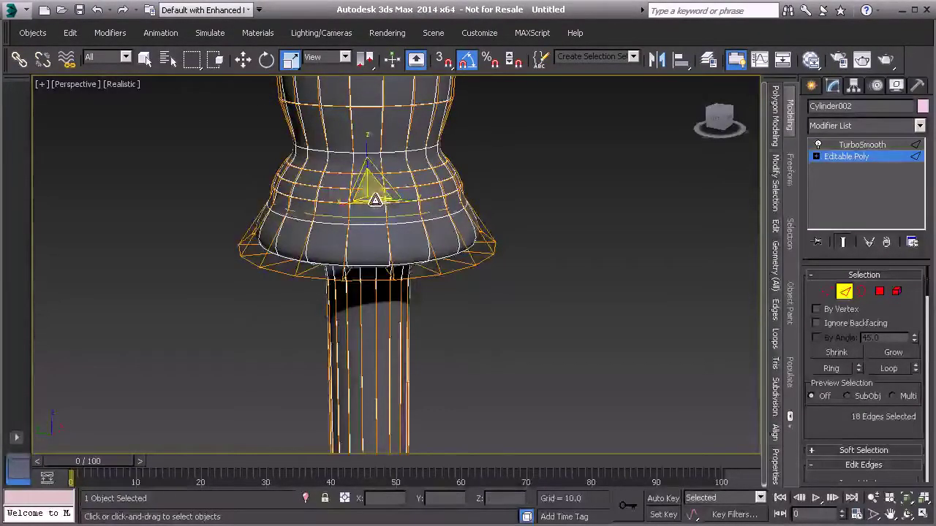
drag(371, 191, 372, 201)
scroll(373, 201, up, 5)
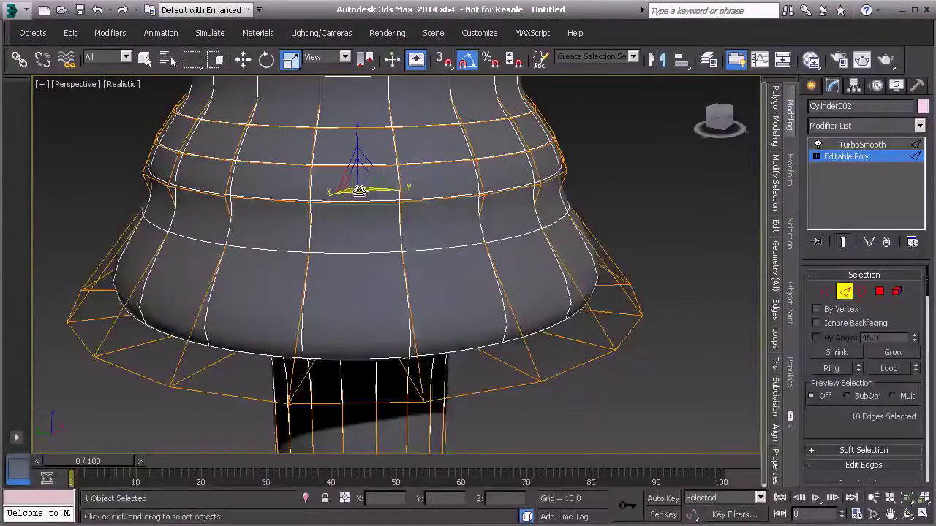
drag(359, 190, 360, 190)
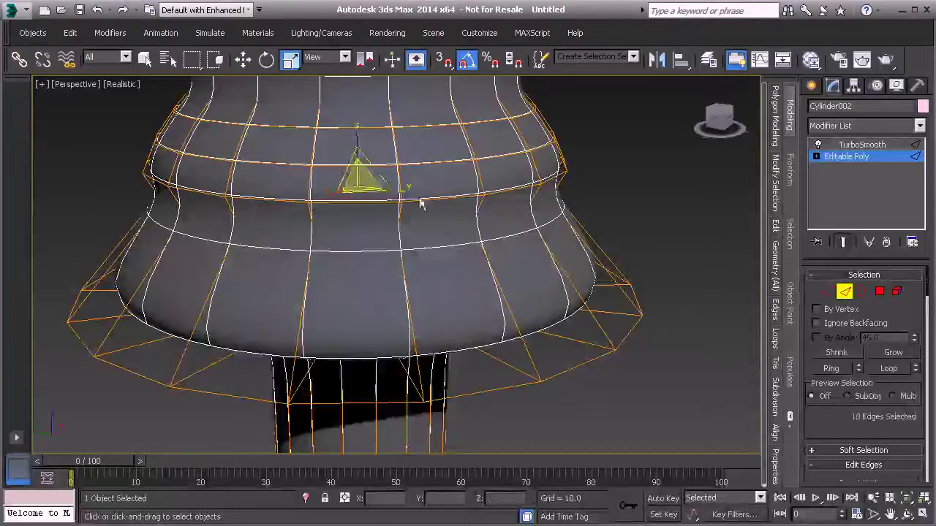
double_click(434, 198)
alt+middle_drag(372, 189, 391, 190)
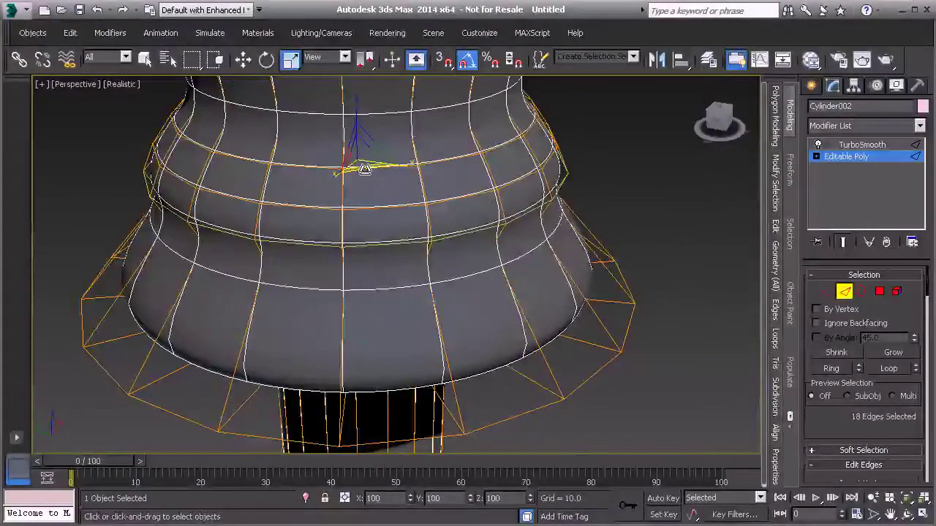
Insert a supporting edge loop with Swift Loop on the underside of the upper collar, close to its outer rim.
alt+middle_drag(599, 371, 603, 249)
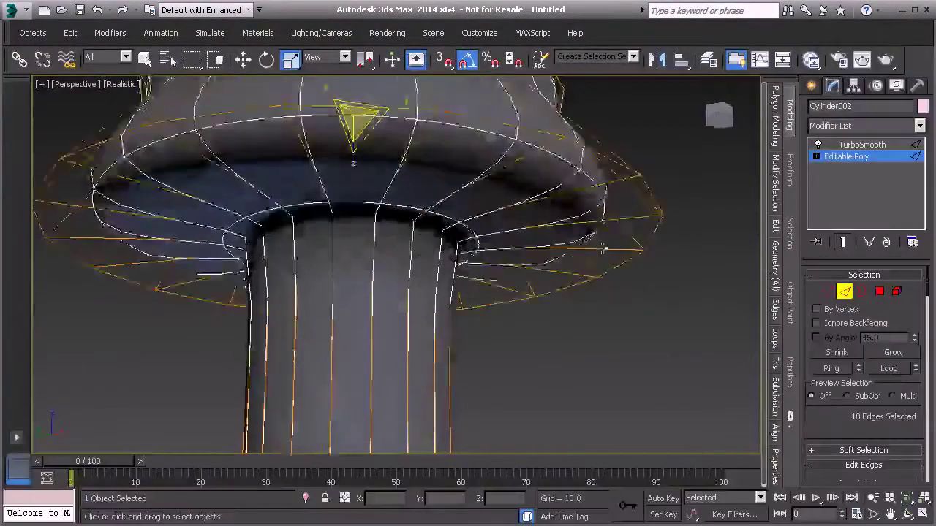
mouse_move(776, 241)
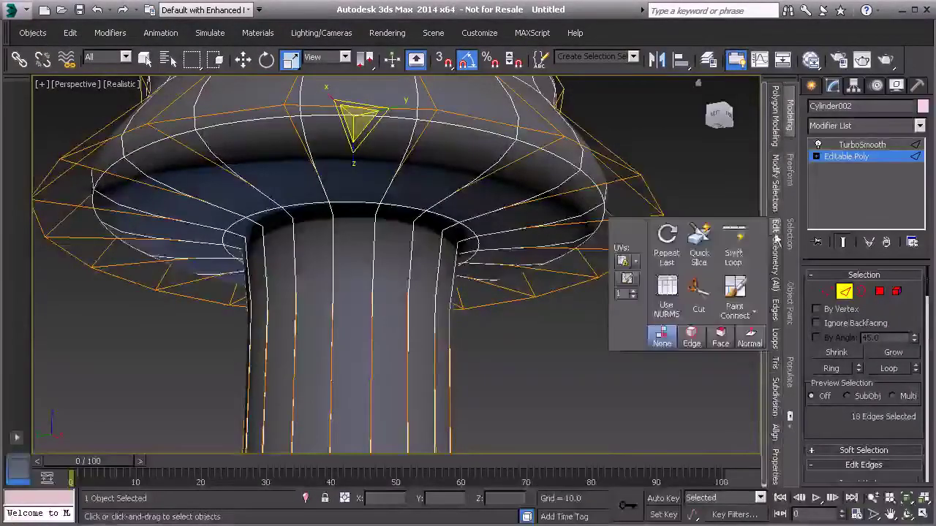
click(733, 245)
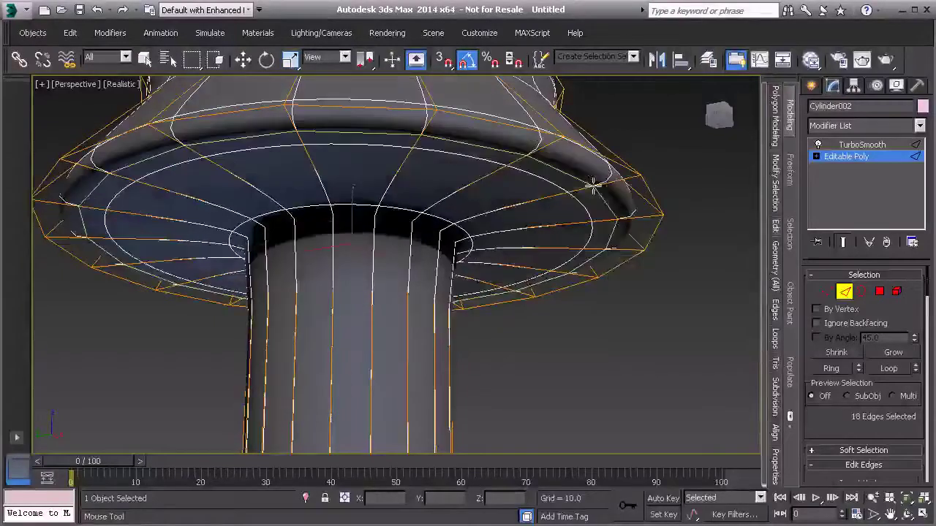
right_click(593, 186)
Add a matching Swift Loop edge loop on the top face of the lower collar, close to its outer rim.
scroll(576, 295, down, 10)
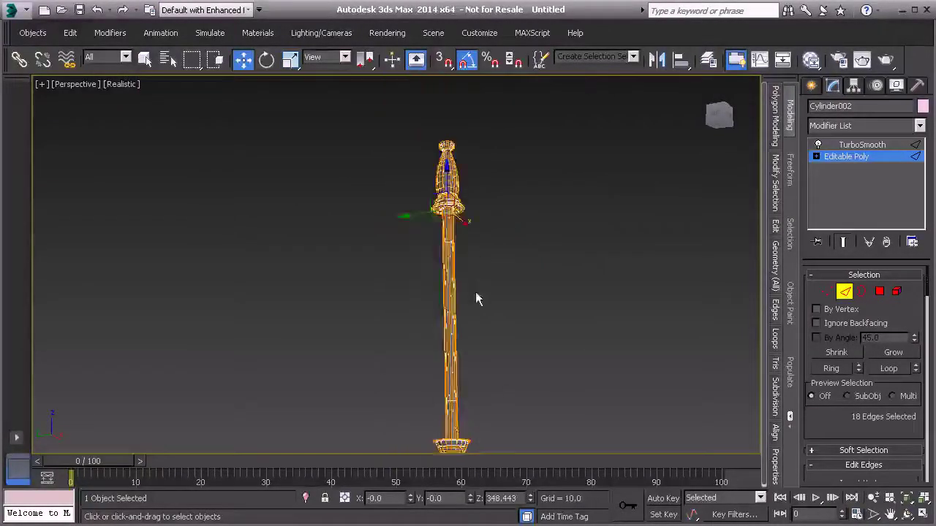
alt+middle_drag(475, 299, 425, 261)
scroll(425, 261, up, 6)
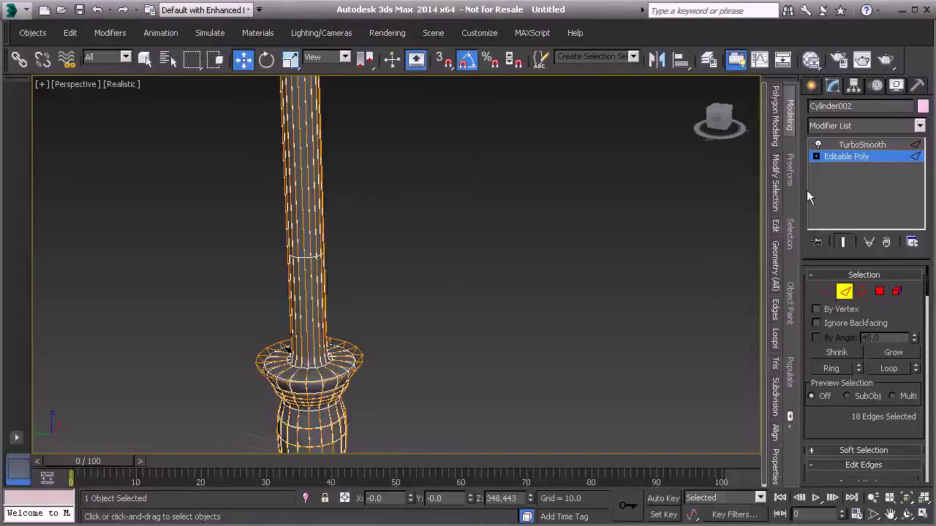
mouse_move(776, 228)
click(733, 245)
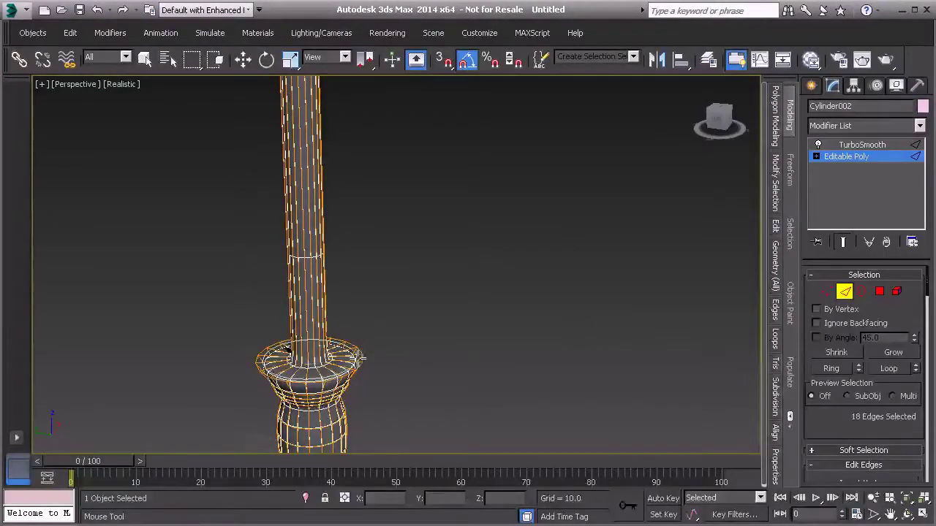
right_click(382, 330)
scroll(384, 329, down, 2)
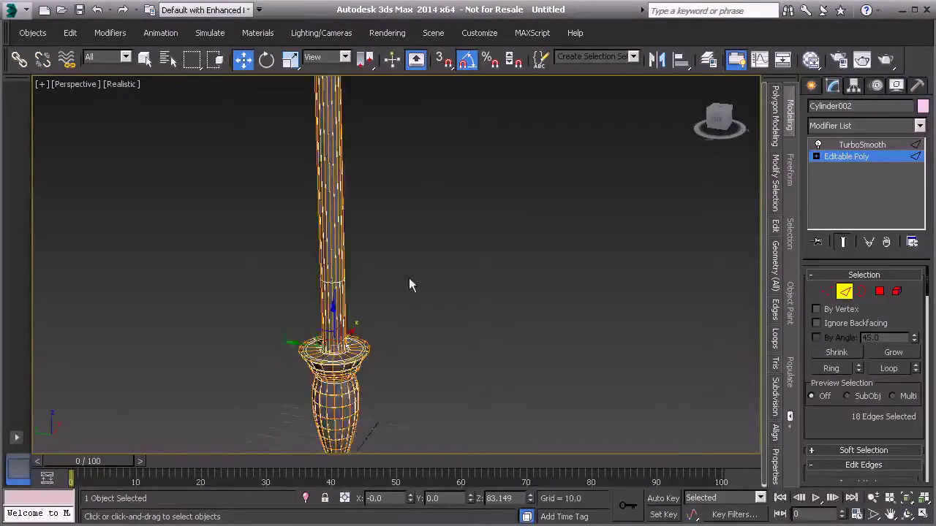
Exit edge level and deselect the baluster to view the whole smoothed model.
scroll(408, 285, down, 4)
alt+middle_drag(420, 253, 450, 272)
click(845, 293)
click(533, 264)
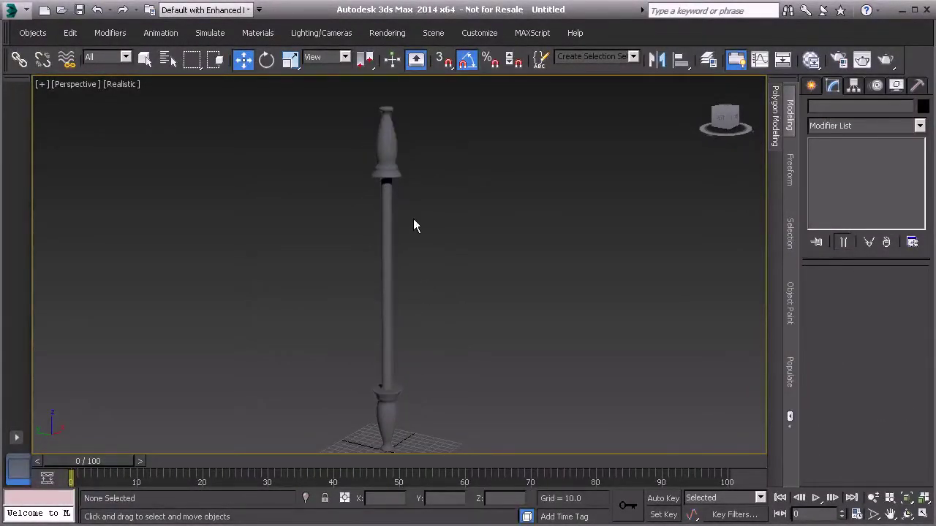